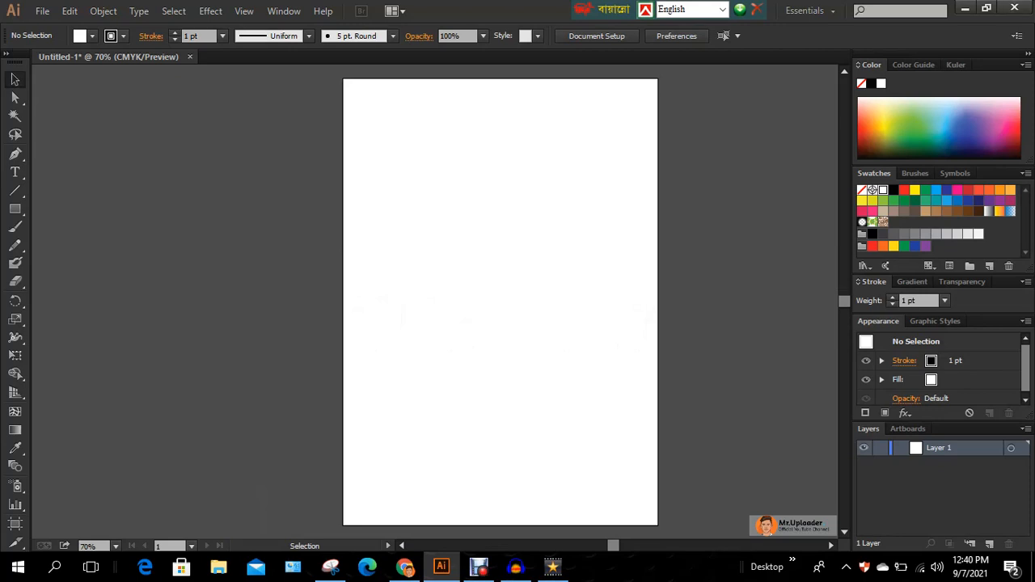
Expand the toolbox into a two-column layout
click(5, 53)
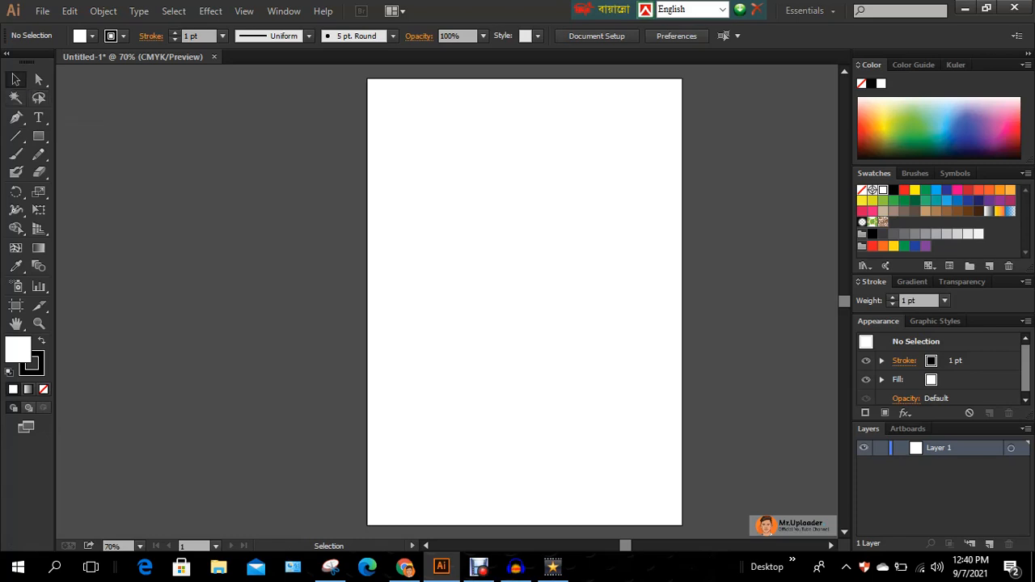
key(y)
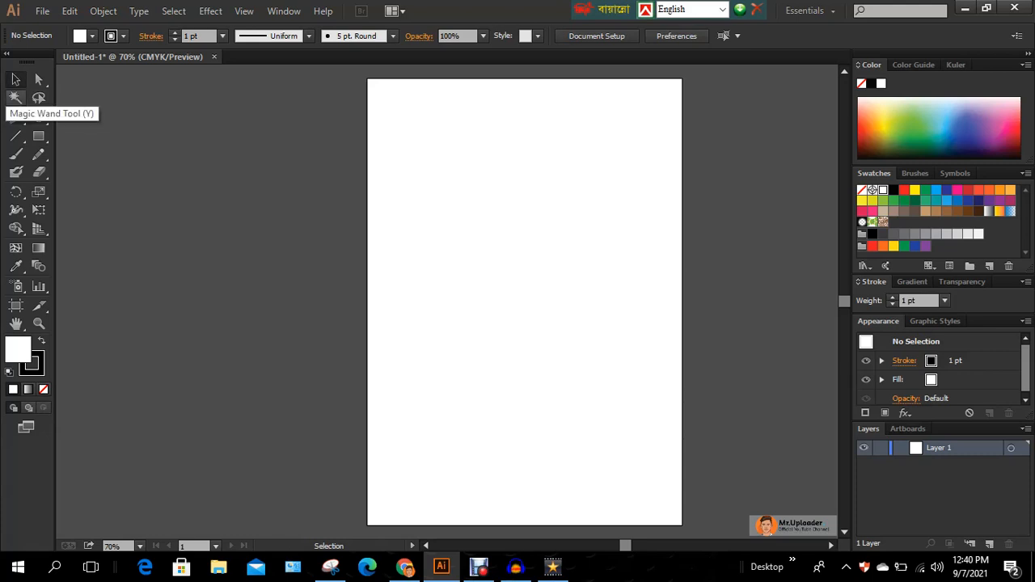
key(v)
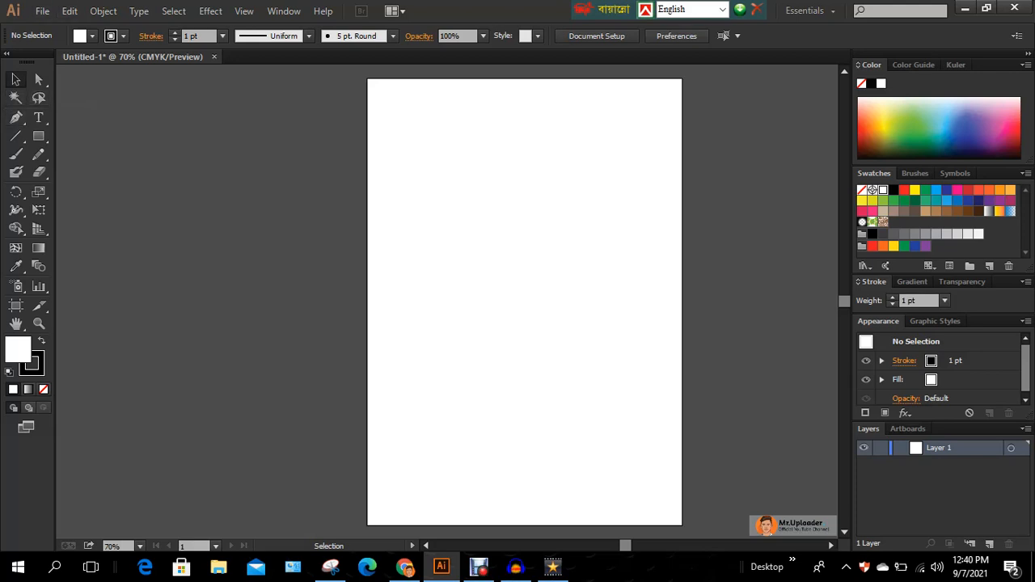
Draw a rectangle about 5.87 in wide and 4.68 in high in the middle of the artboard and fill it green
click(38, 136)
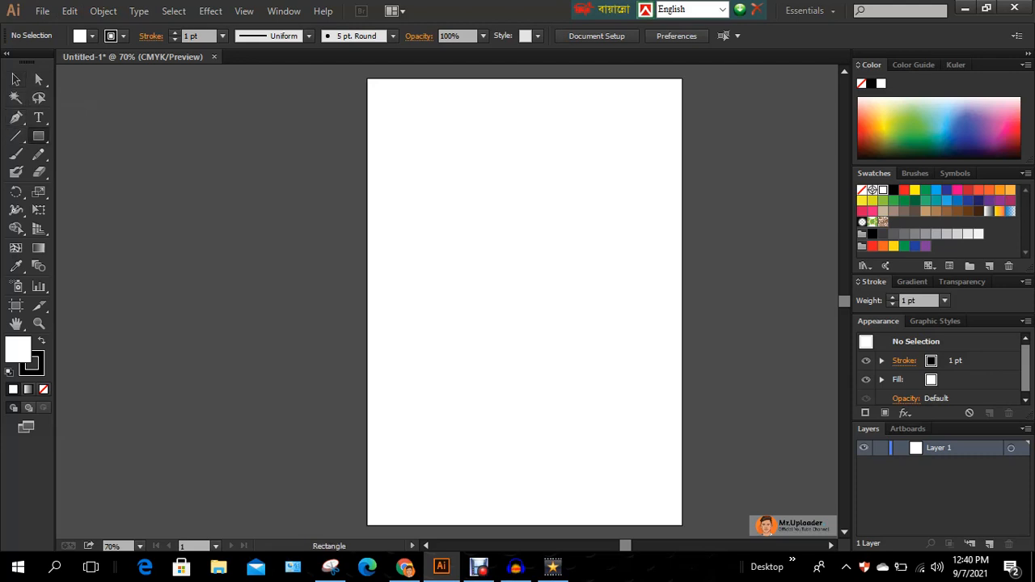
drag(420, 214, 646, 394)
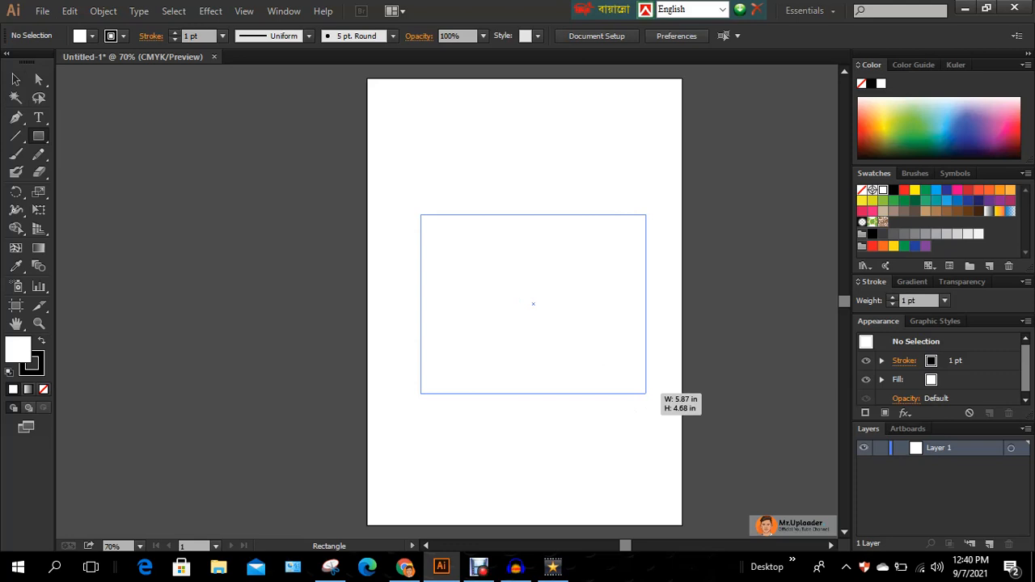
drag(647, 393, 647, 394)
key(v)
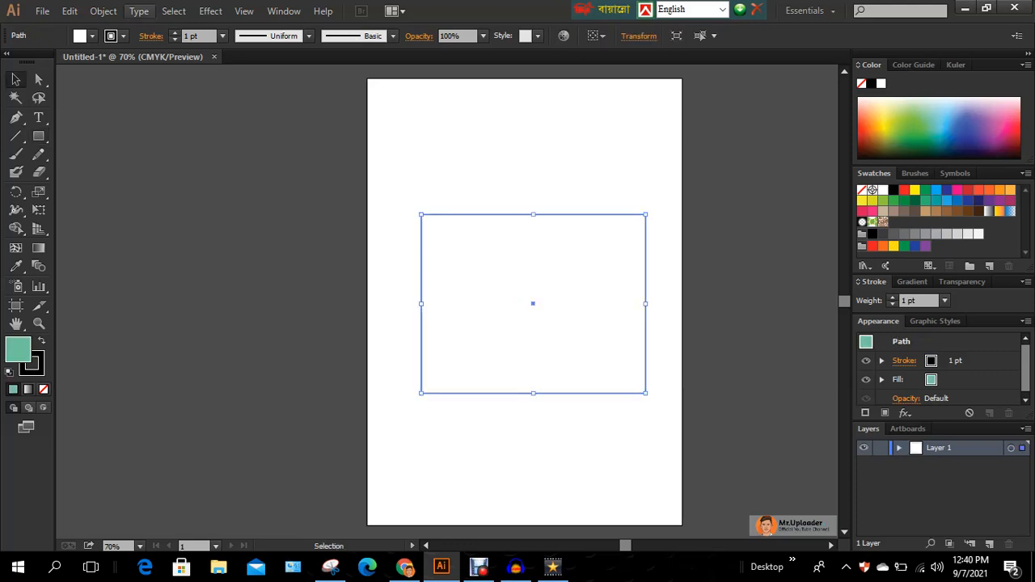
Draw a small circle in the upper-left corner of the green rectangle and fill it black
drag(38, 135, 98, 189)
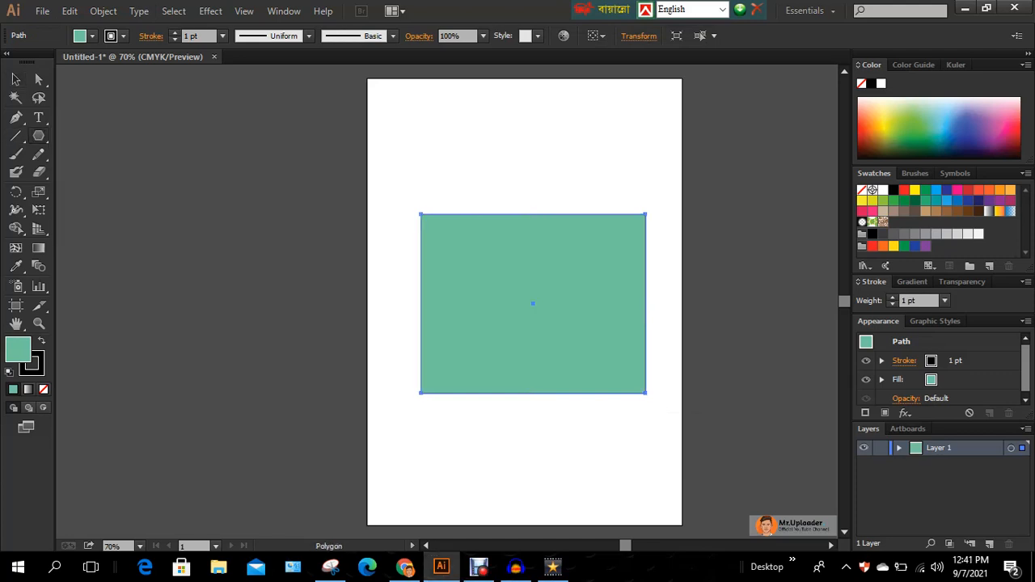
drag(38, 136, 81, 172)
drag(430, 232, 484, 285)
key(v)
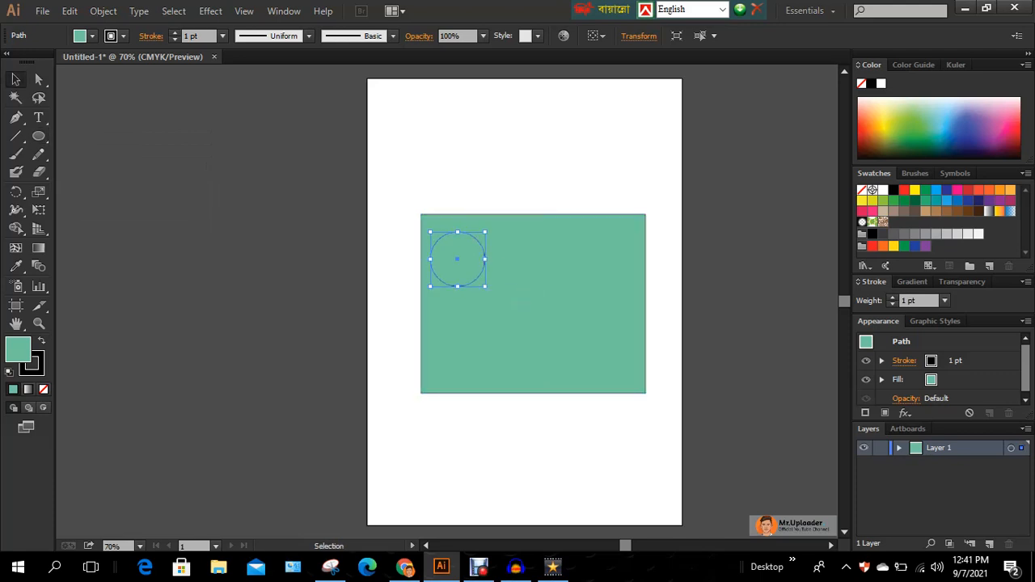
key(shift+x)
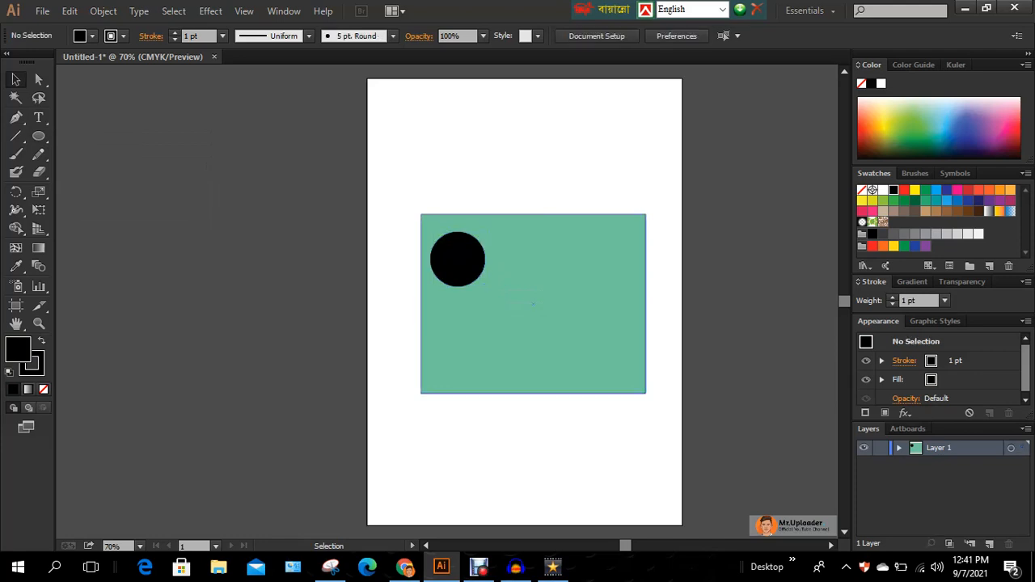
key(ctrl+shift+a)
Duplicate the black circle into the upper-right corner of the green rectangle as the second eye
click(458, 259)
drag(458, 259, 610, 256)
key(ctrl+shift+a)
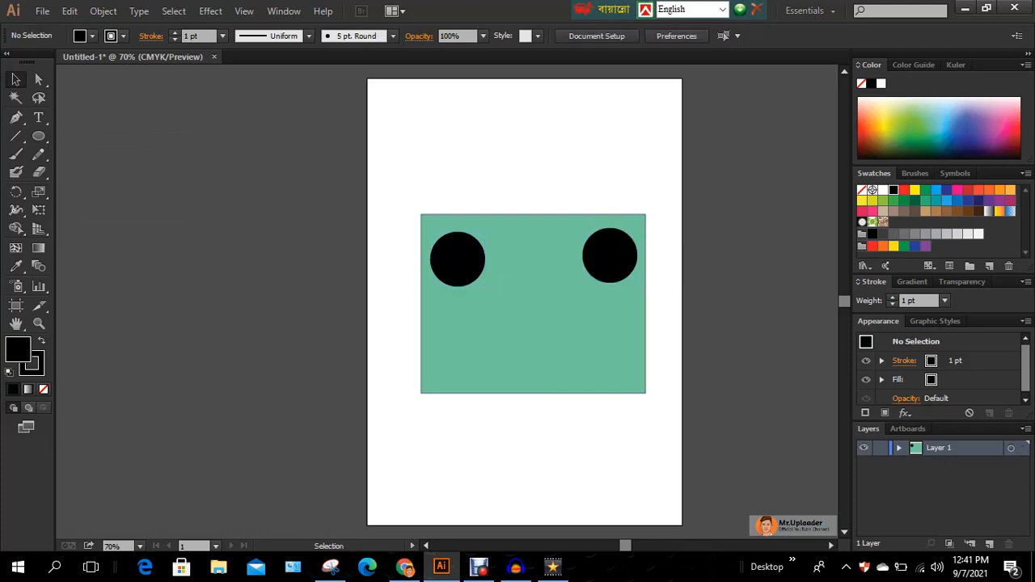
Draw a thin vertical black rectangle between the eyes as the nose and a long horizontal one below as the mouth
click(38, 136)
click(116, 135)
drag(524, 236, 538, 339)
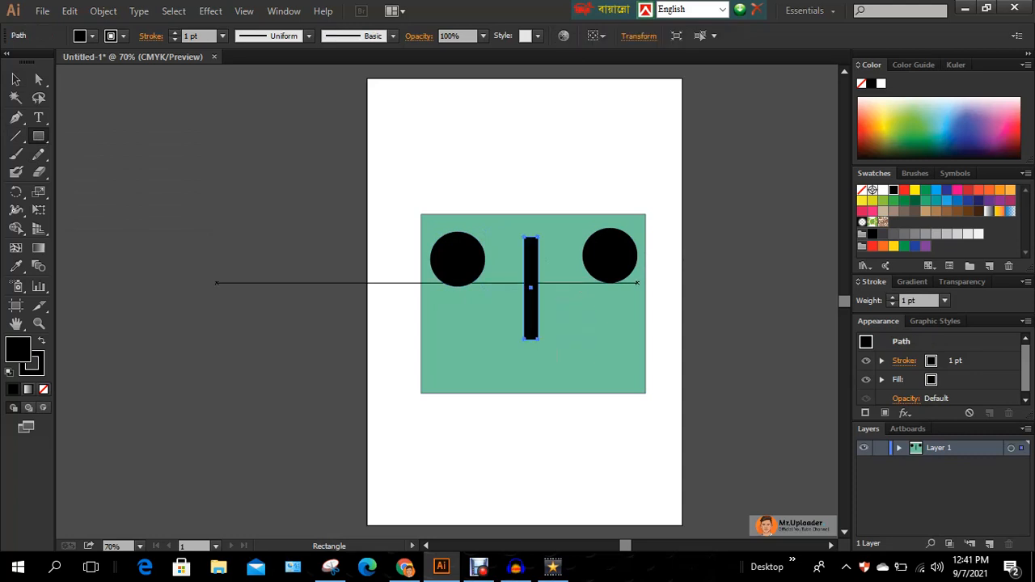
drag(446, 361, 633, 369)
click(16, 79)
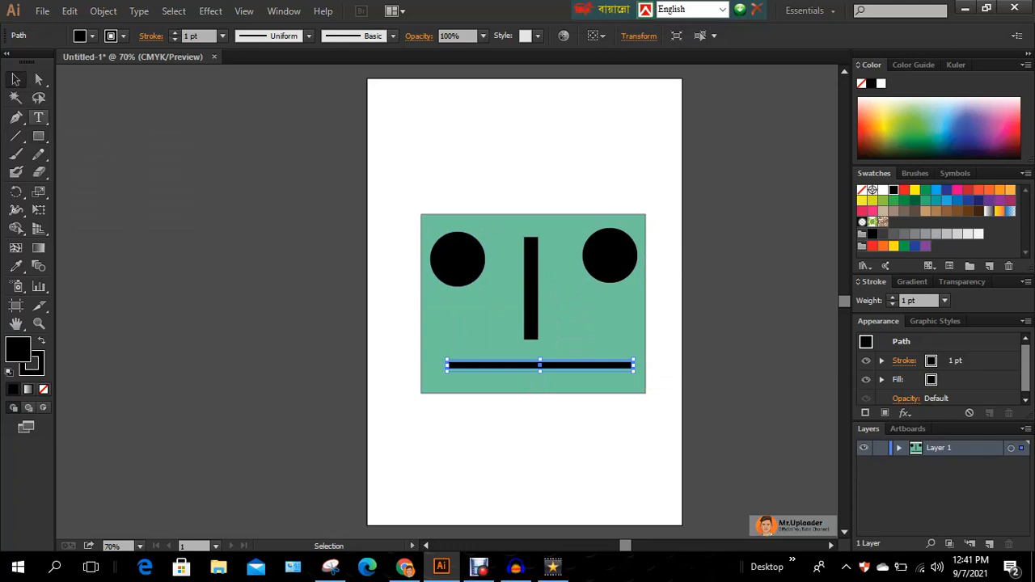
Draw a closed black hair shape with spikes on its left side along the top edge of the face using the Pen tool
click(15, 117)
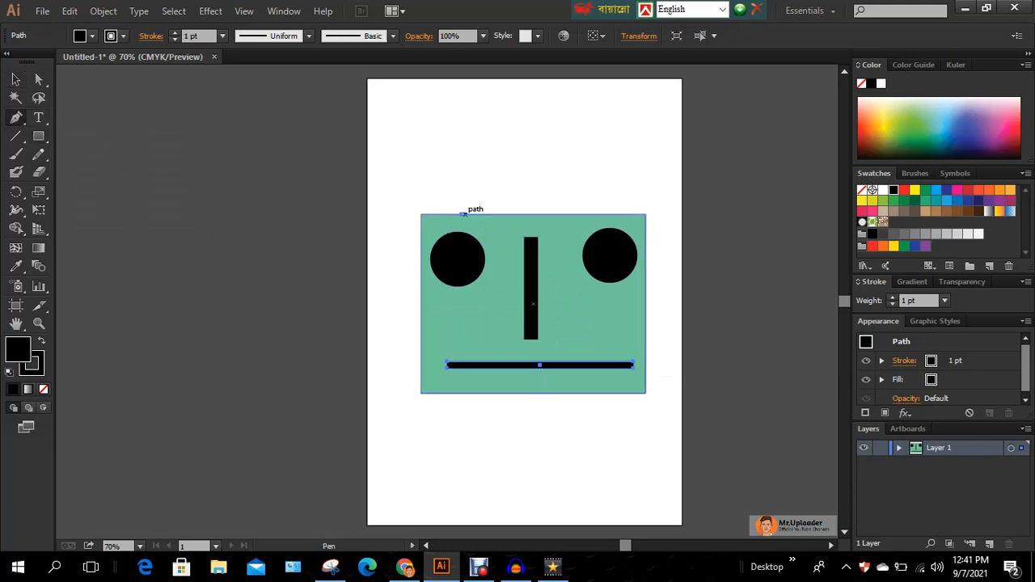
mouse_move(461, 214)
mouse_down()
mouse_move(450, 202)
mouse_move(461, 198)
mouse_up()
click(472, 180)
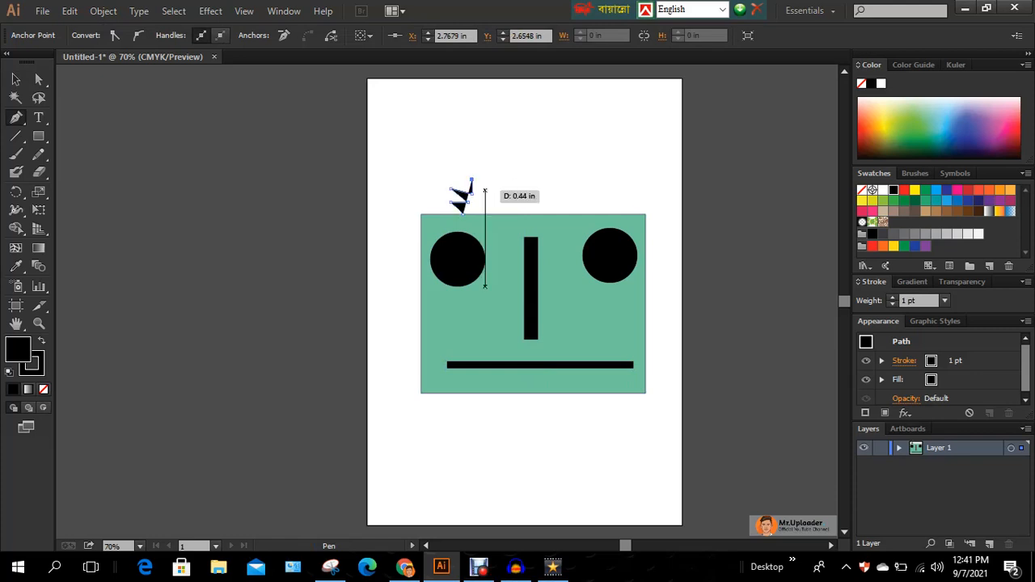
click(485, 191)
click(493, 179)
click(505, 191)
click(513, 187)
click(546, 187)
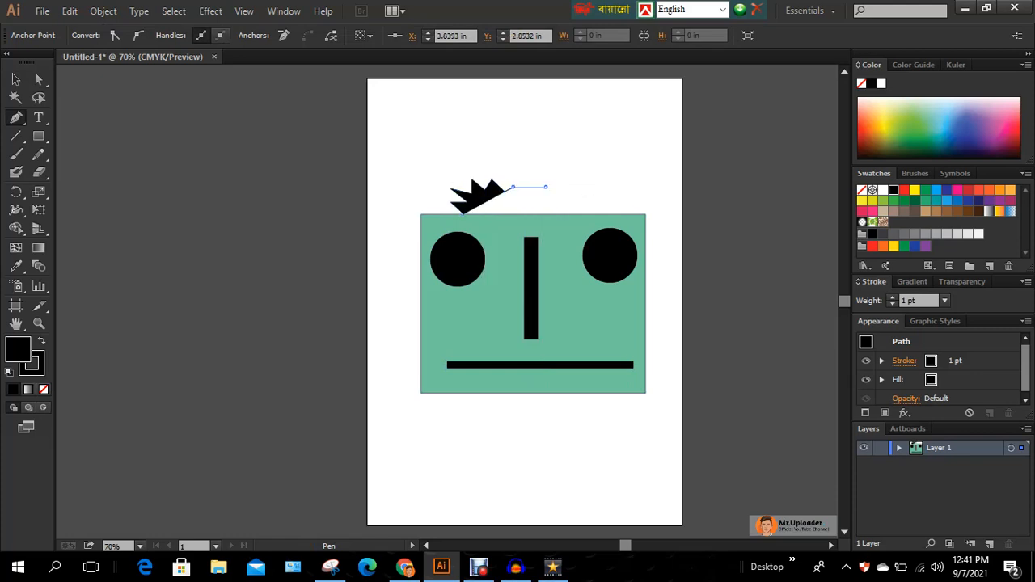
click(569, 210)
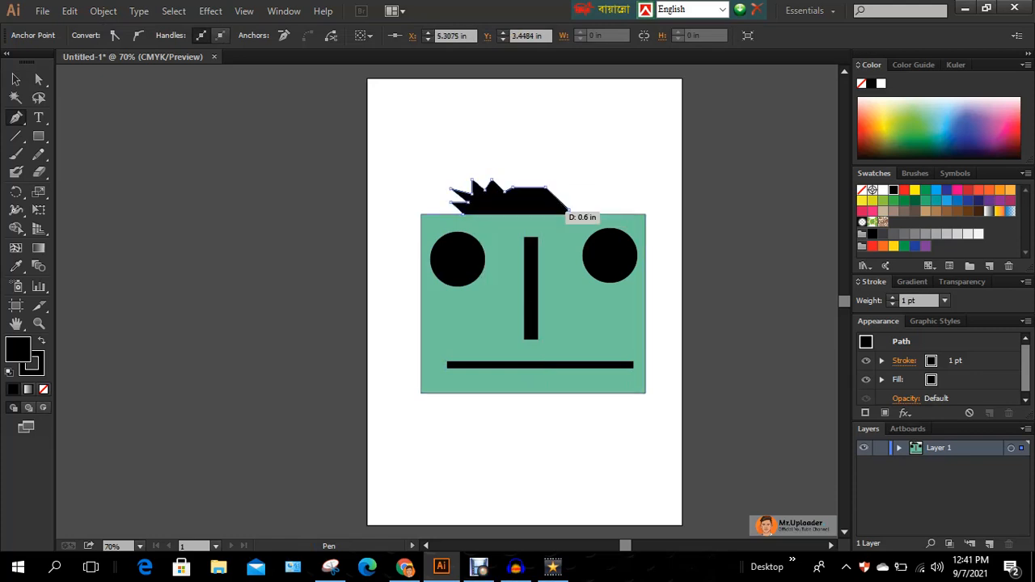
click(460, 212)
click(15, 78)
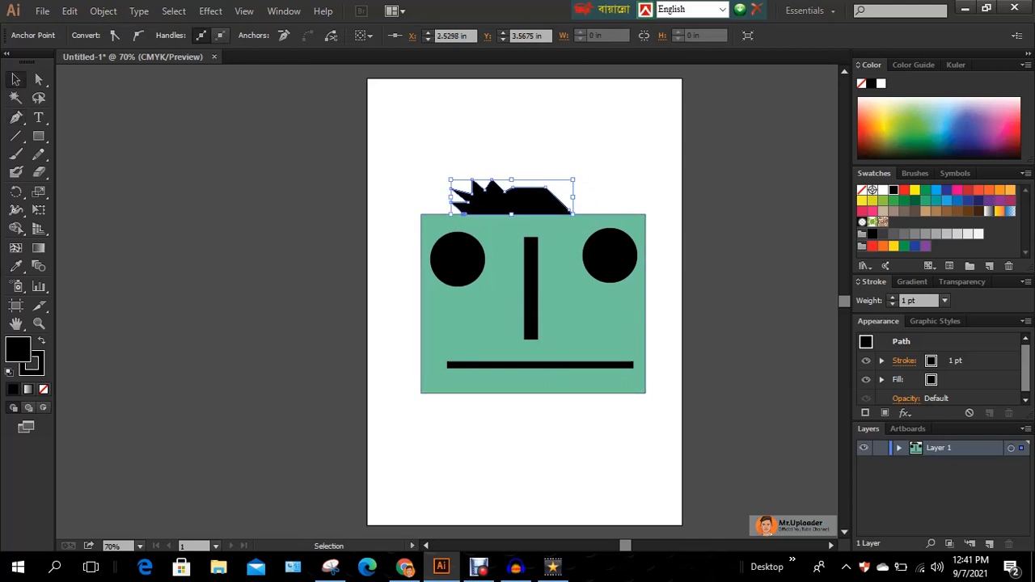
key(ctrl+shift+a)
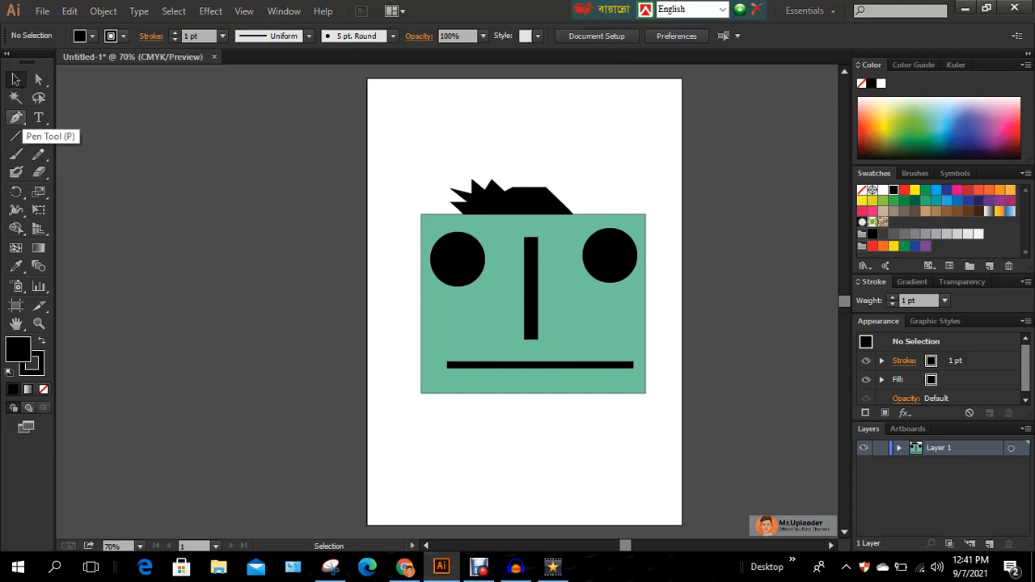
Select all the black shapes at once with the Magic Wand by sampling the hair, and clear the selection
click(16, 98)
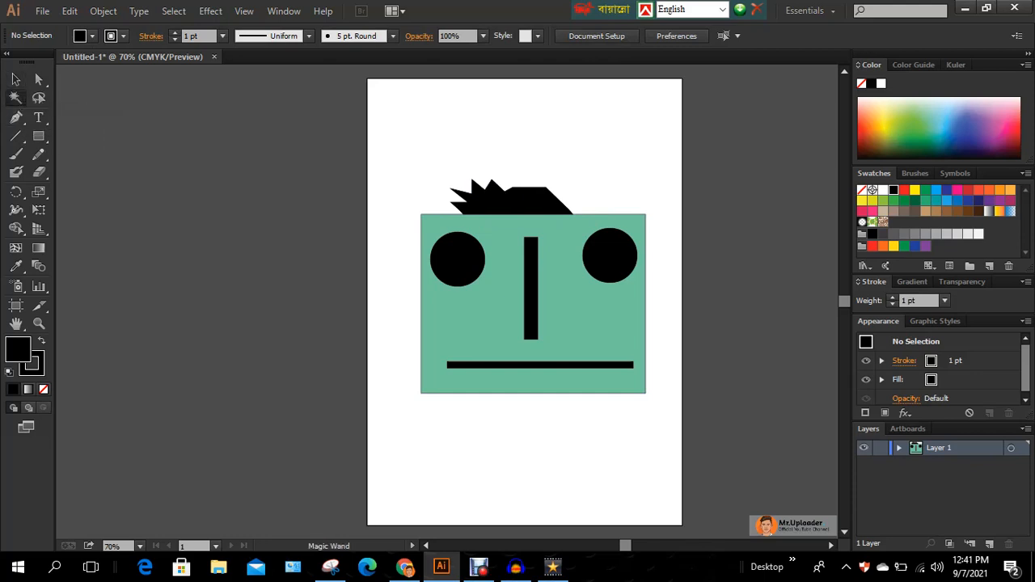
click(15, 79)
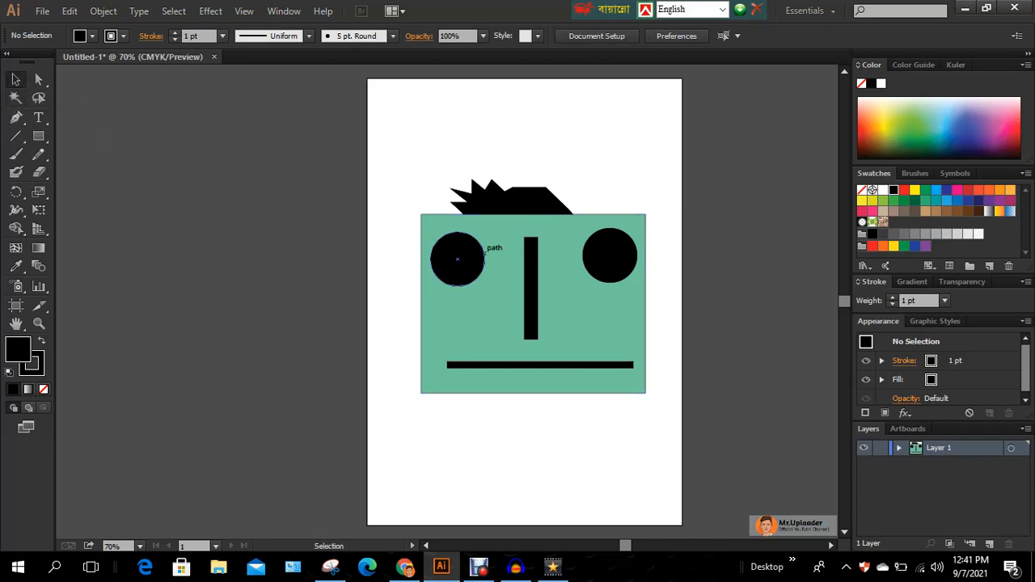
click(15, 98)
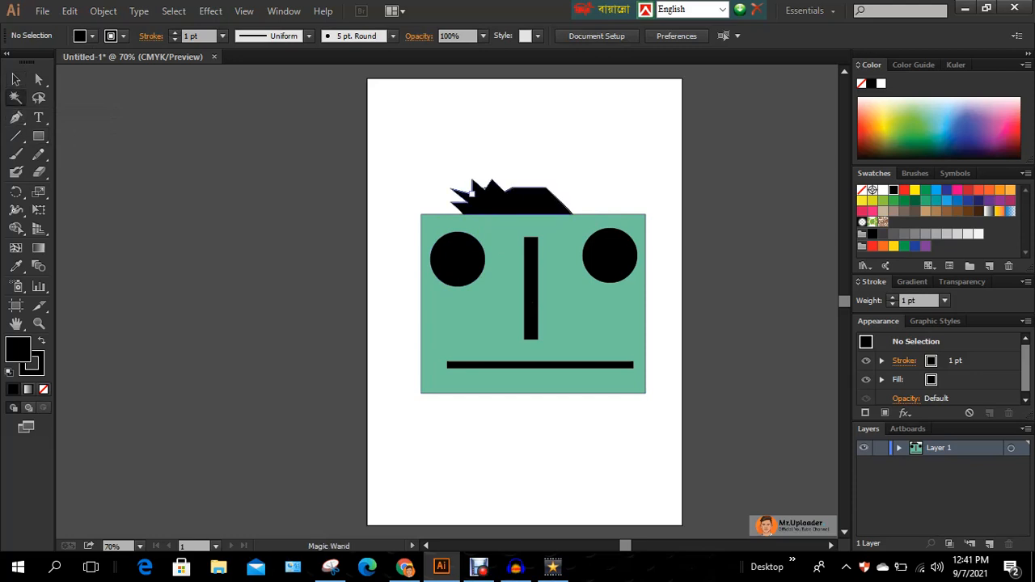
click(526, 198)
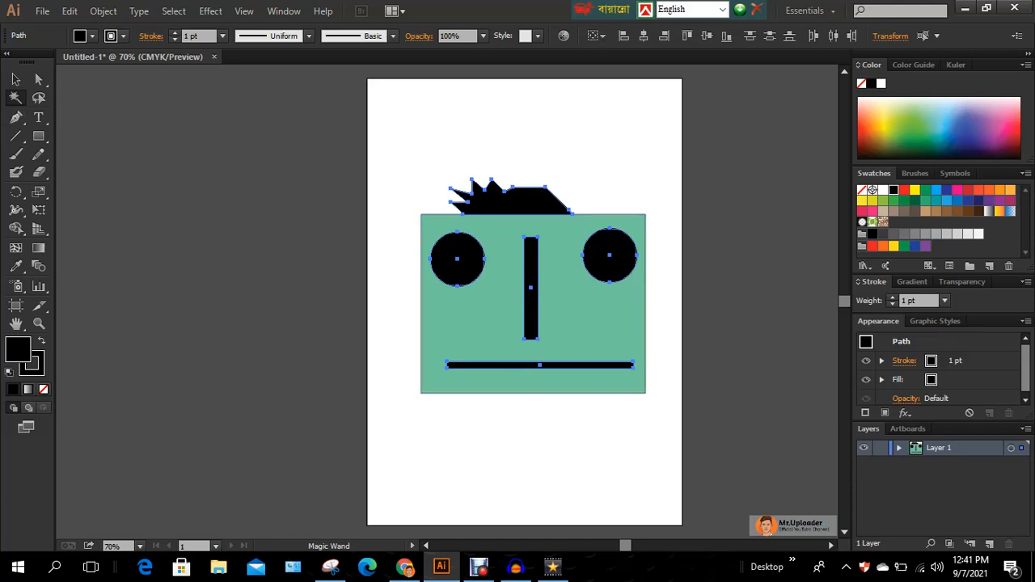
click(15, 78)
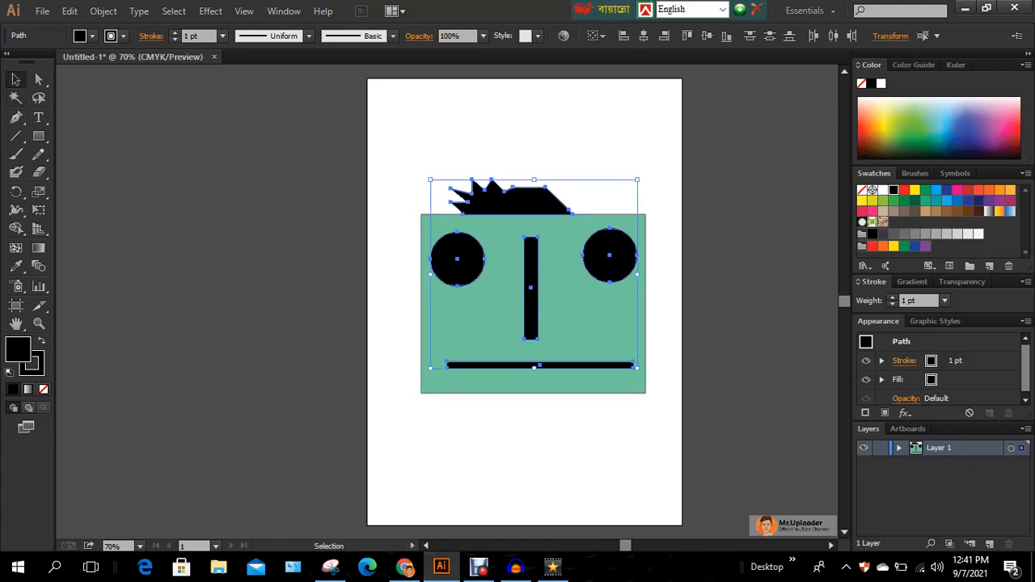
click(396, 162)
Fill the left eye with light blue and the right eye with a muted teal green
click(458, 259)
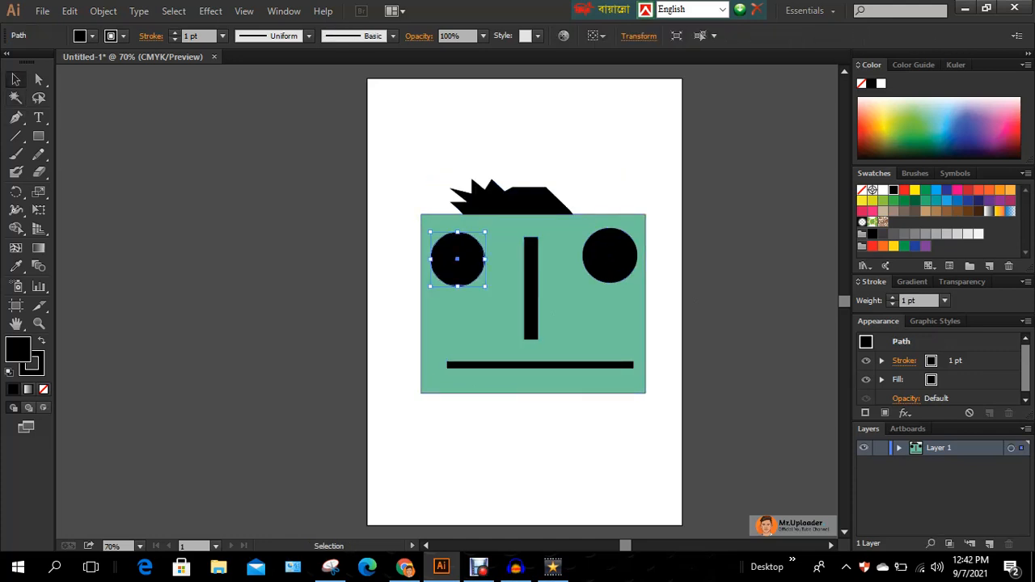
click(947, 116)
click(728, 182)
click(610, 256)
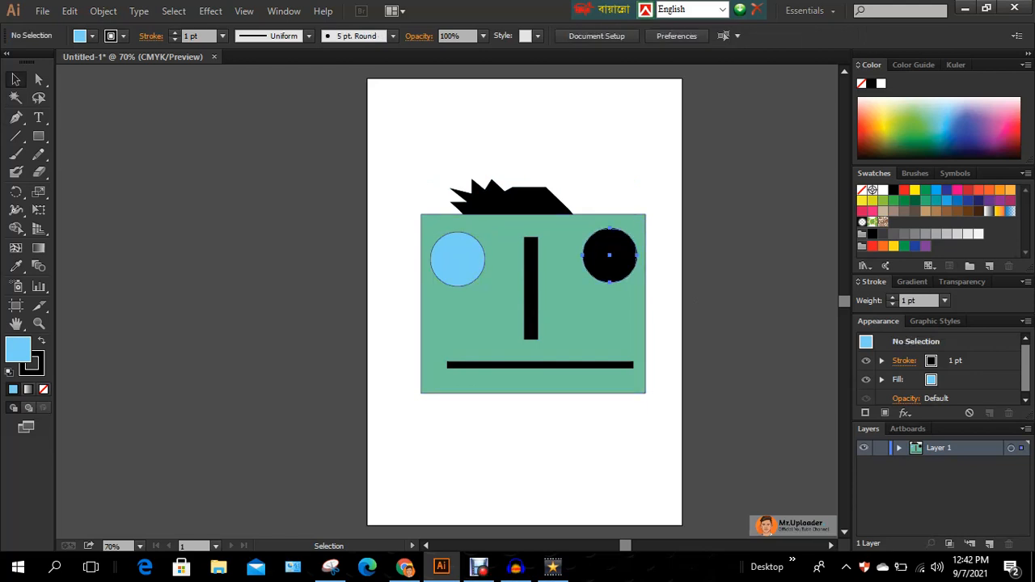
click(609, 255)
click(934, 121)
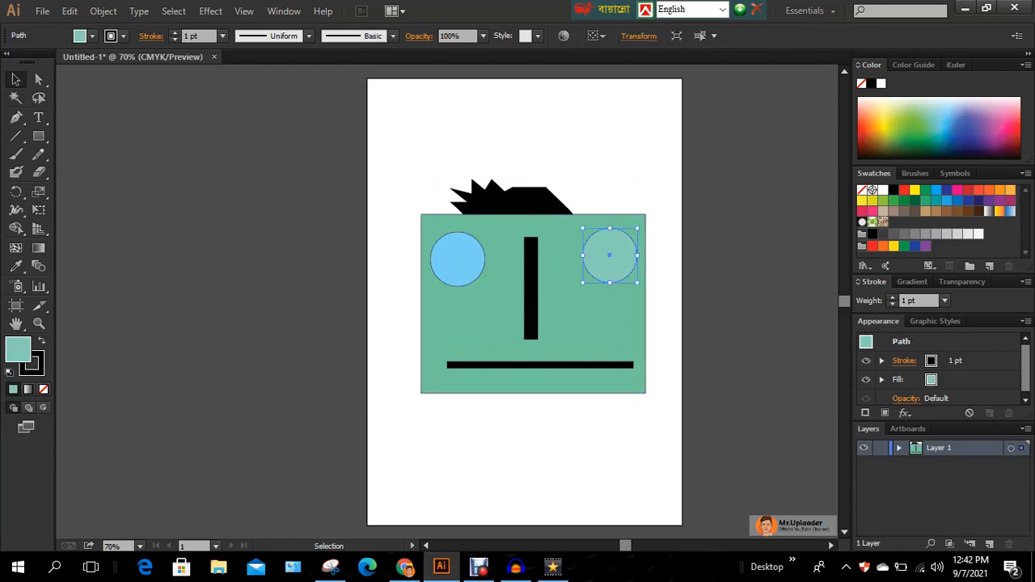
click(728, 210)
Fill the horizontal mouth bar with magenta and the vertical nose bar with red
click(557, 366)
click(998, 127)
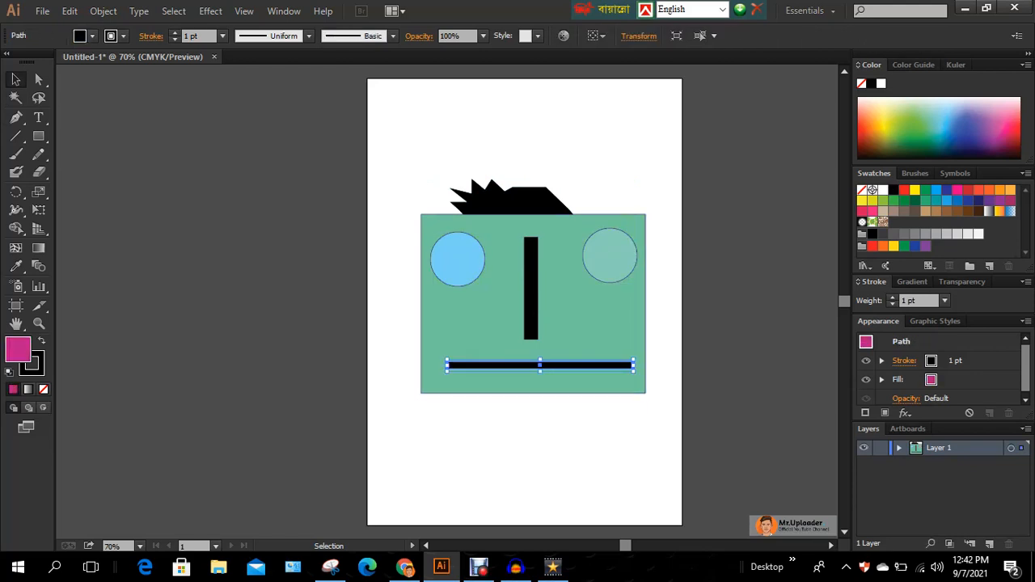
click(728, 202)
click(532, 275)
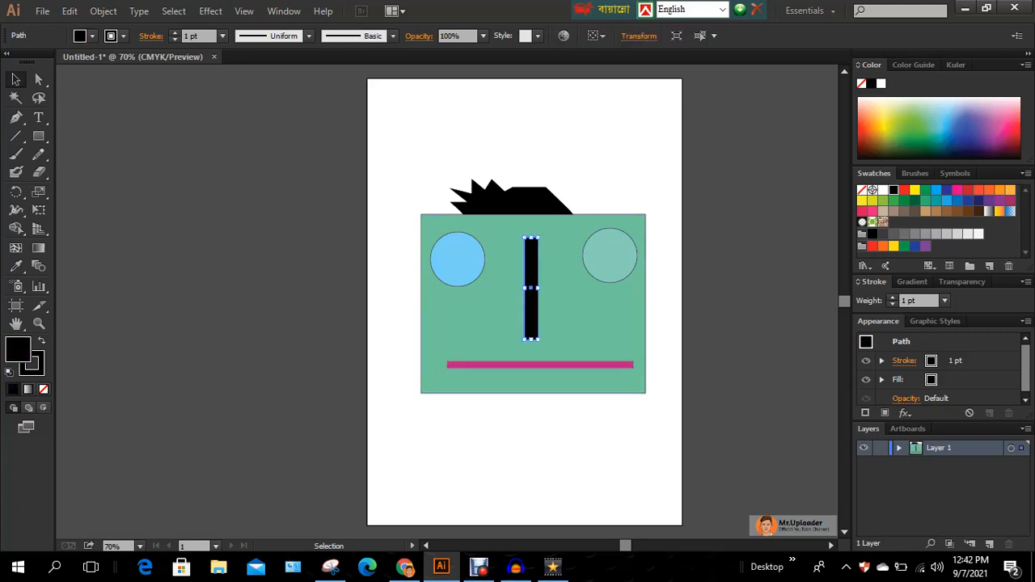
click(864, 126)
click(728, 206)
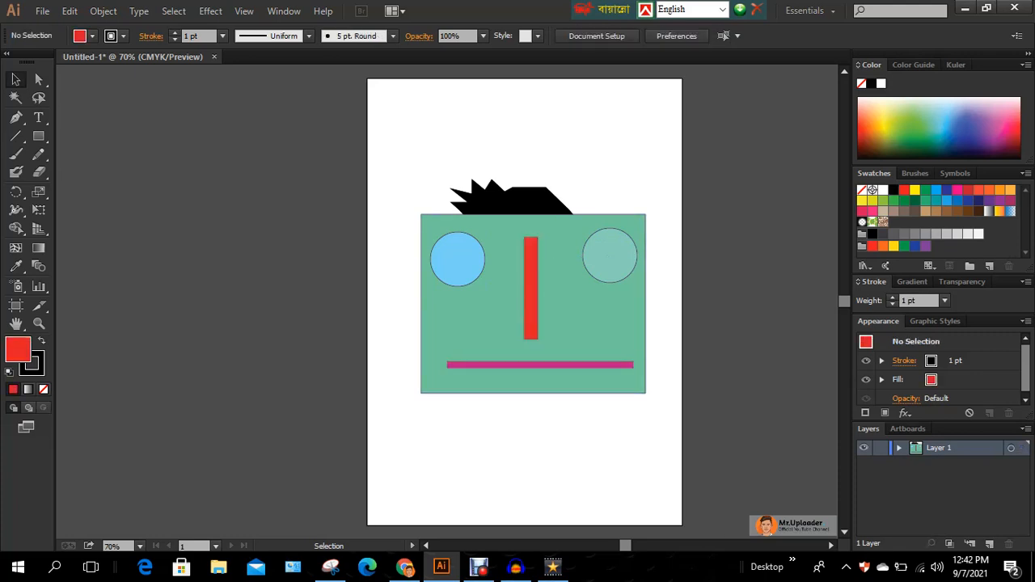
Use the Magic Wand to select the black hair and, separately, the shapes matching the green face, and clear the selection
click(16, 98)
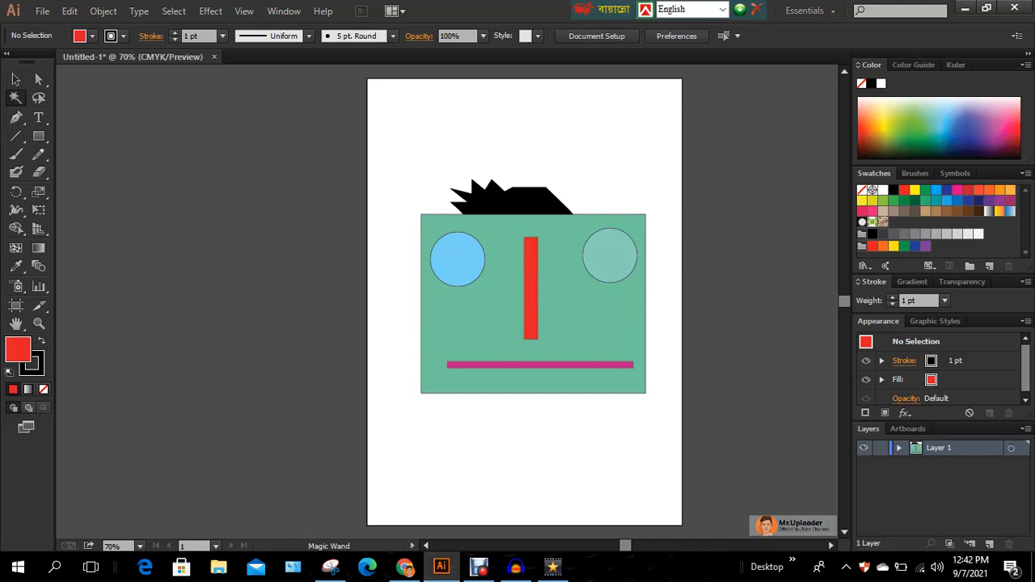
click(472, 194)
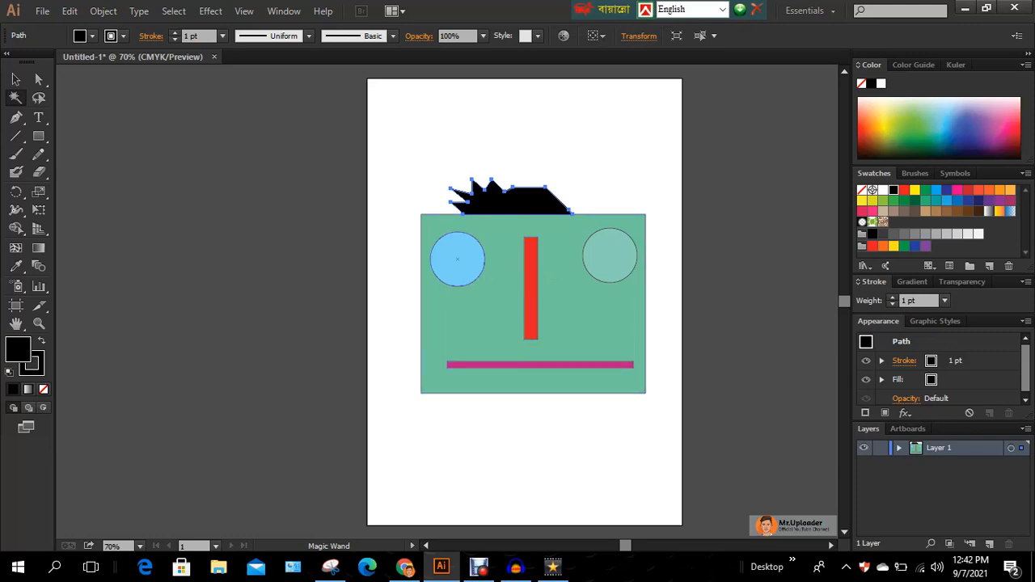
click(495, 311)
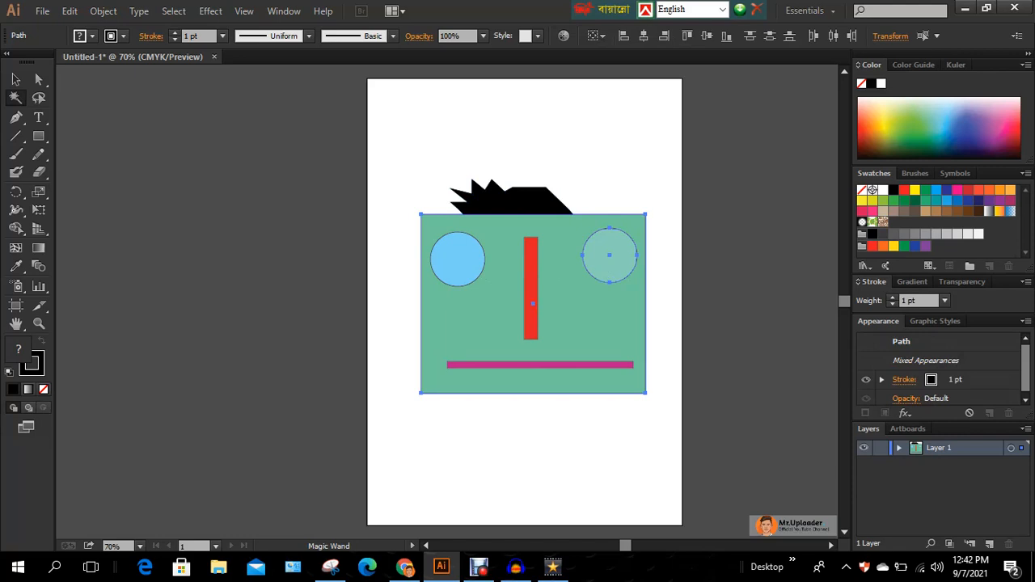
click(16, 79)
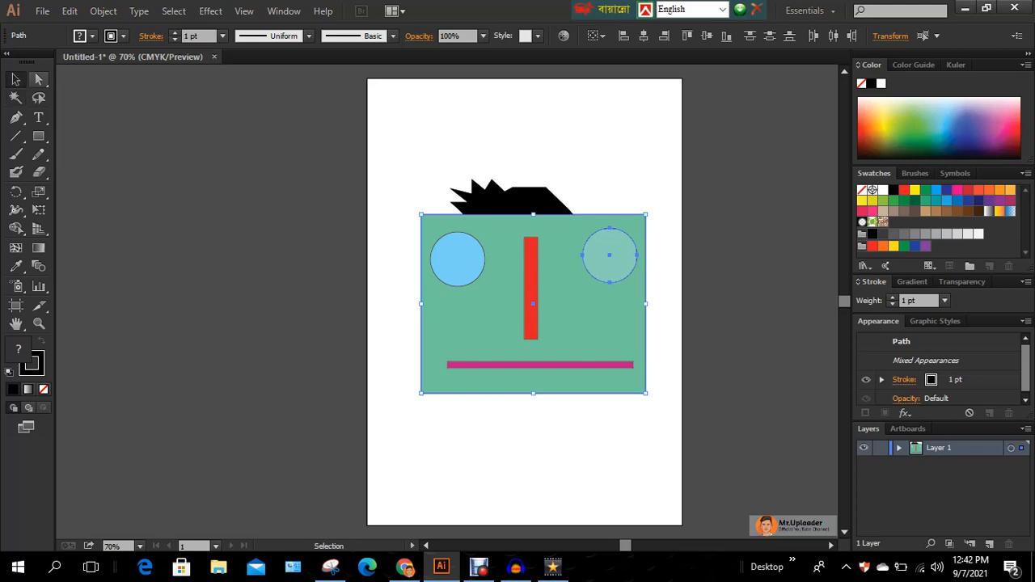
click(315, 153)
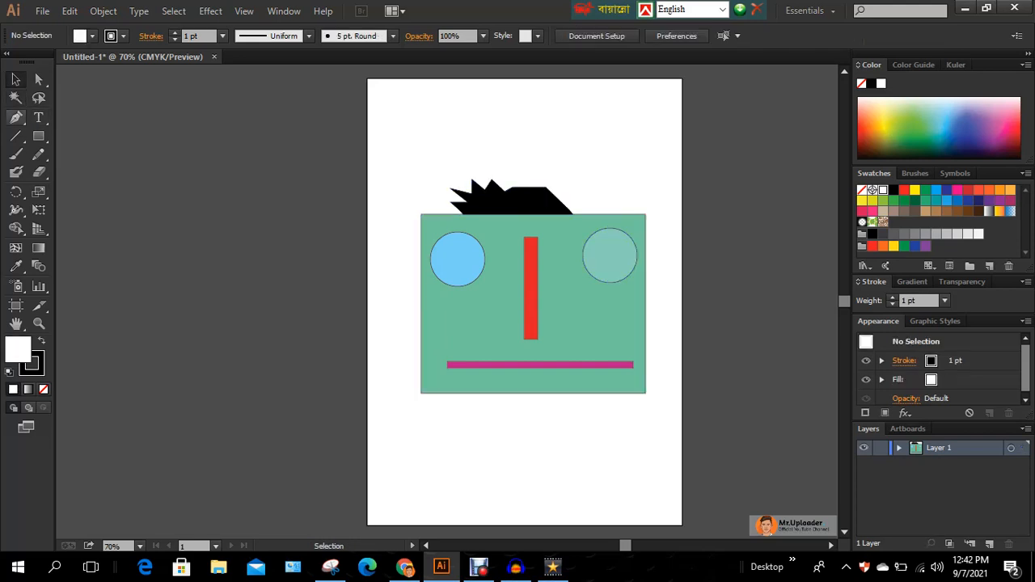
Select the black hair shape again with the Magic Wand
click(15, 97)
click(519, 202)
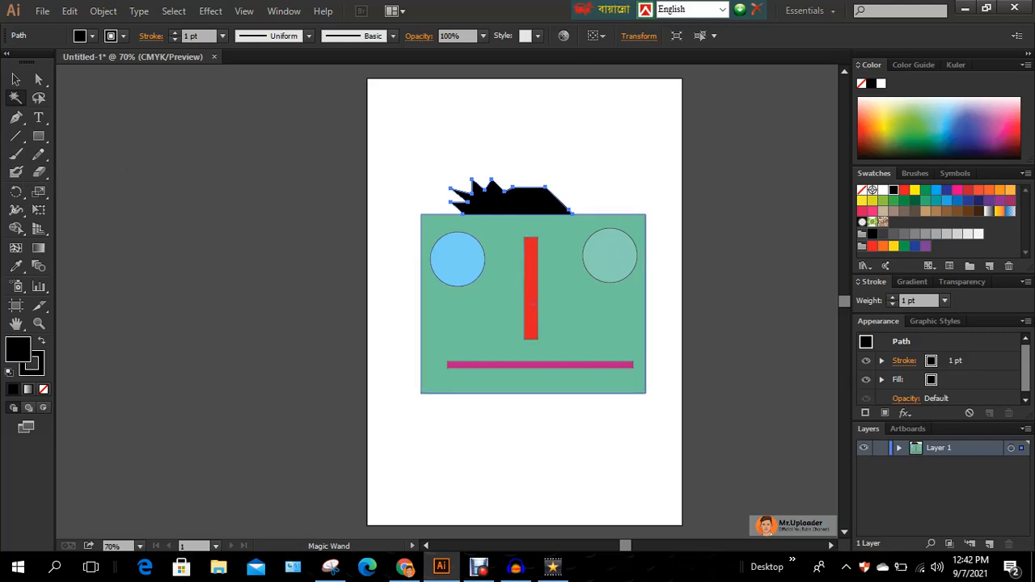
Select the green face and the matching right eye with the Magic Wand and fill both with bright pink
click(485, 319)
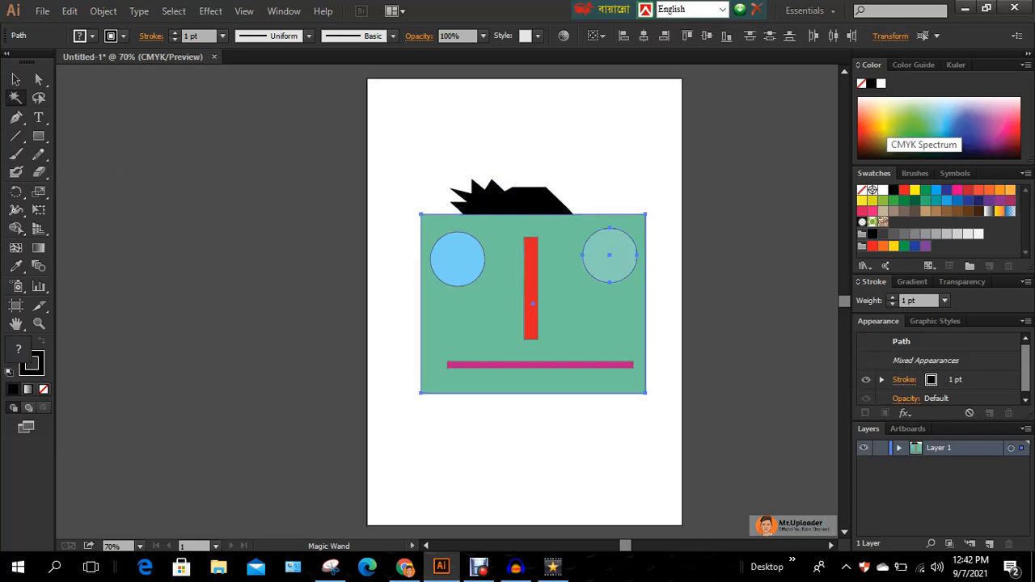
drag(888, 120, 892, 135)
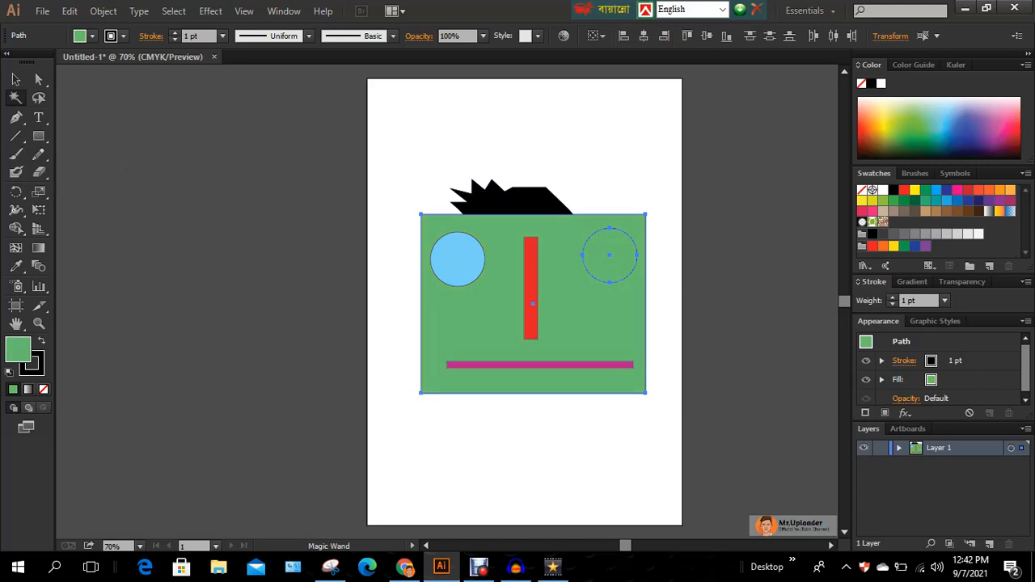
click(954, 124)
click(1007, 126)
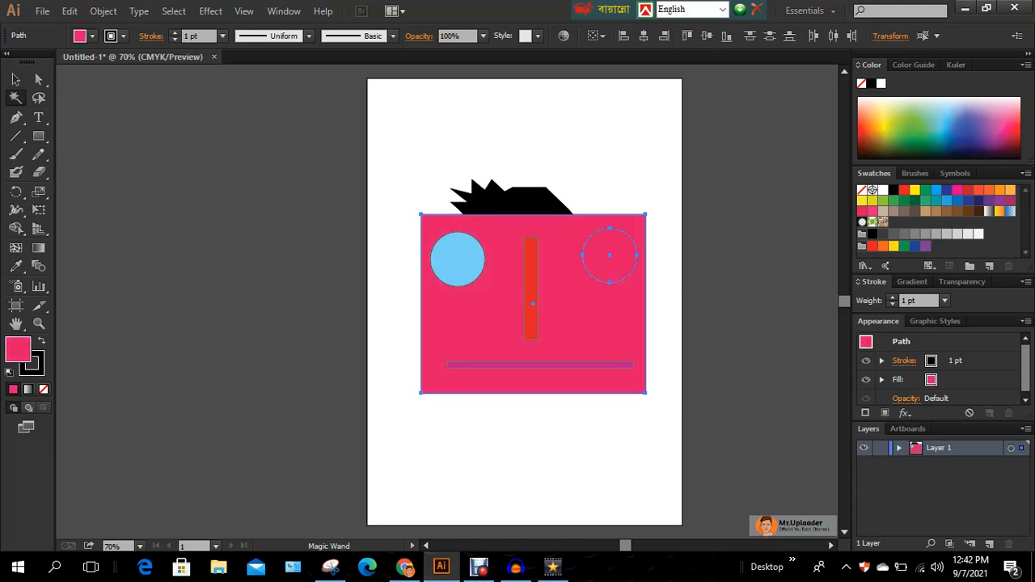
Clear the selection and fill only the right eye with yellow-green
click(16, 79)
click(243, 194)
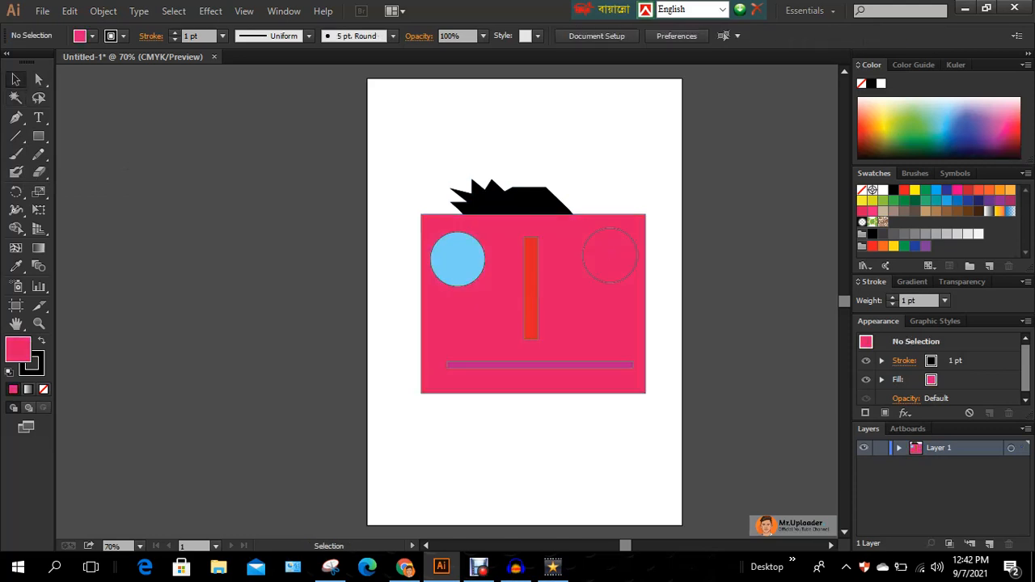
click(610, 256)
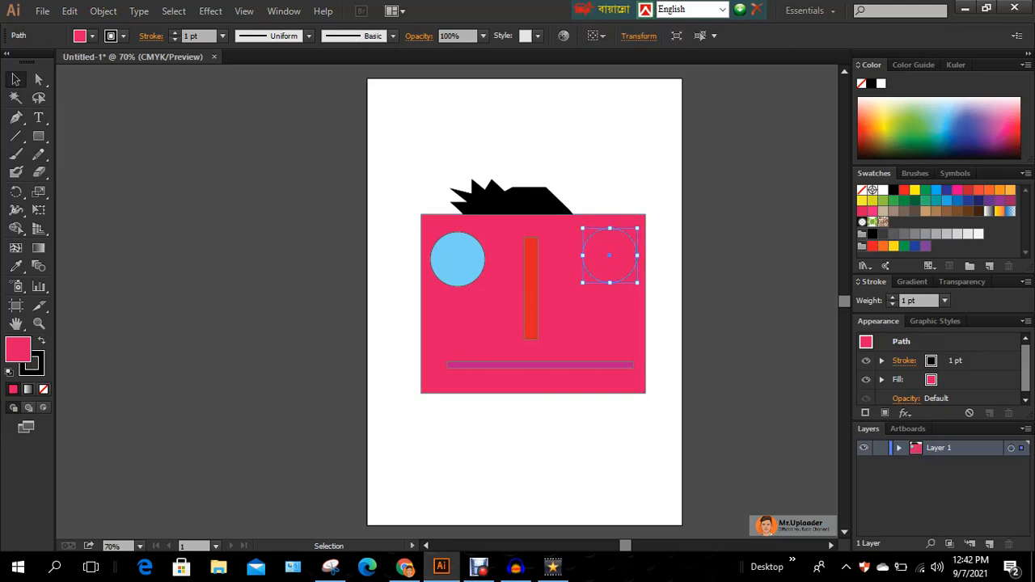
click(897, 129)
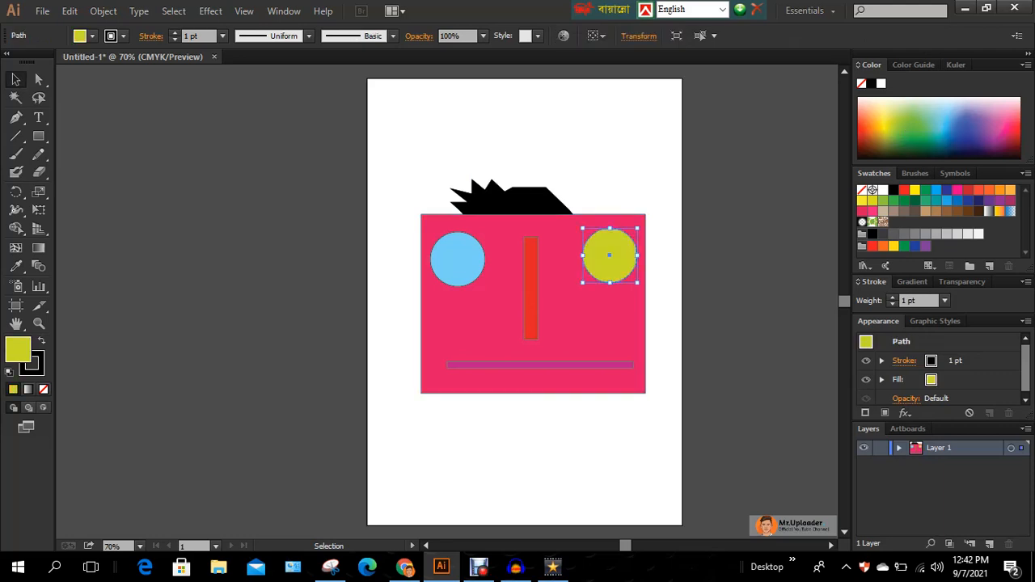
Use the Magic Wand to select the black hair and, separately, the pink face, and clear the selection
click(15, 97)
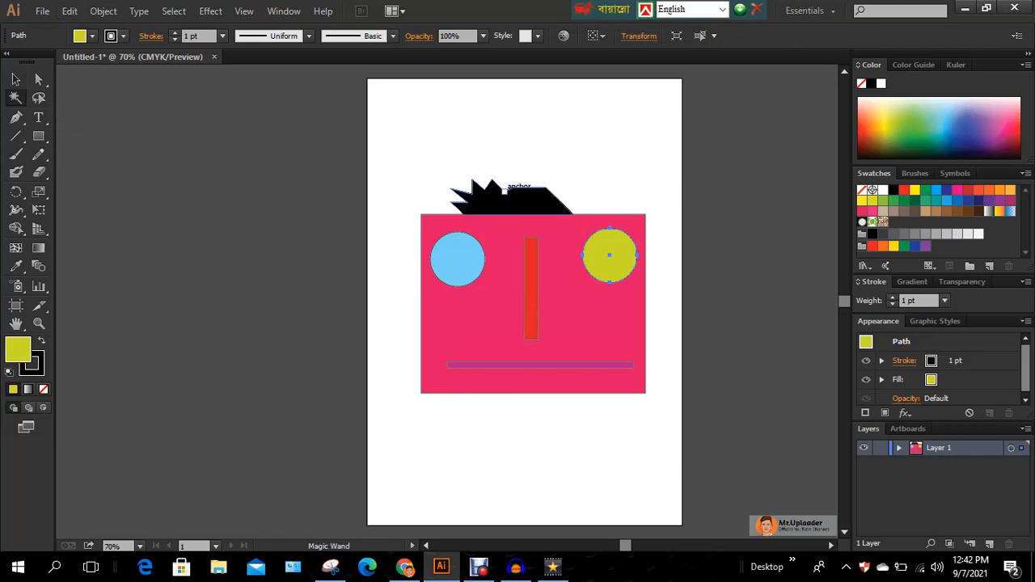
click(503, 192)
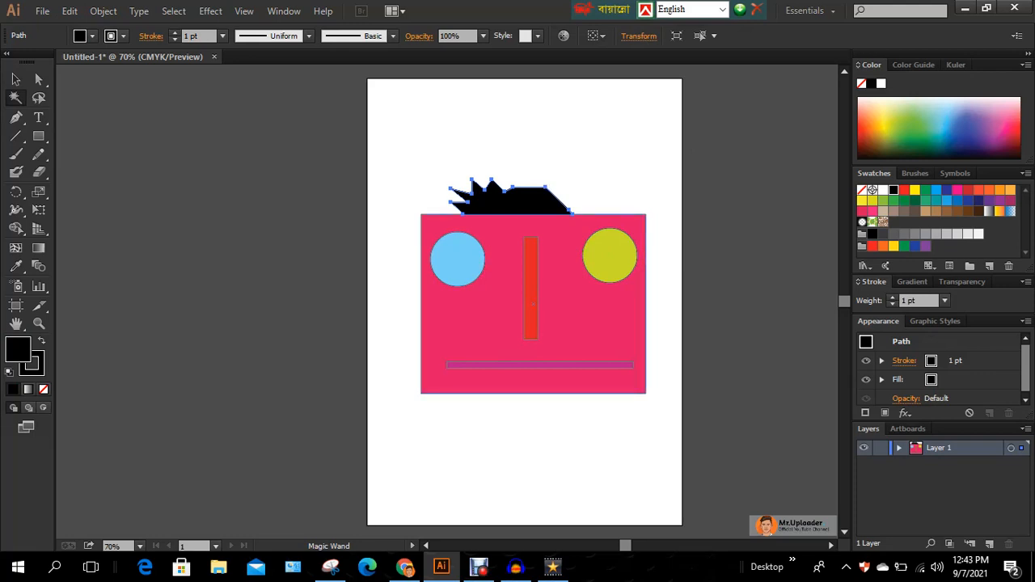
click(501, 316)
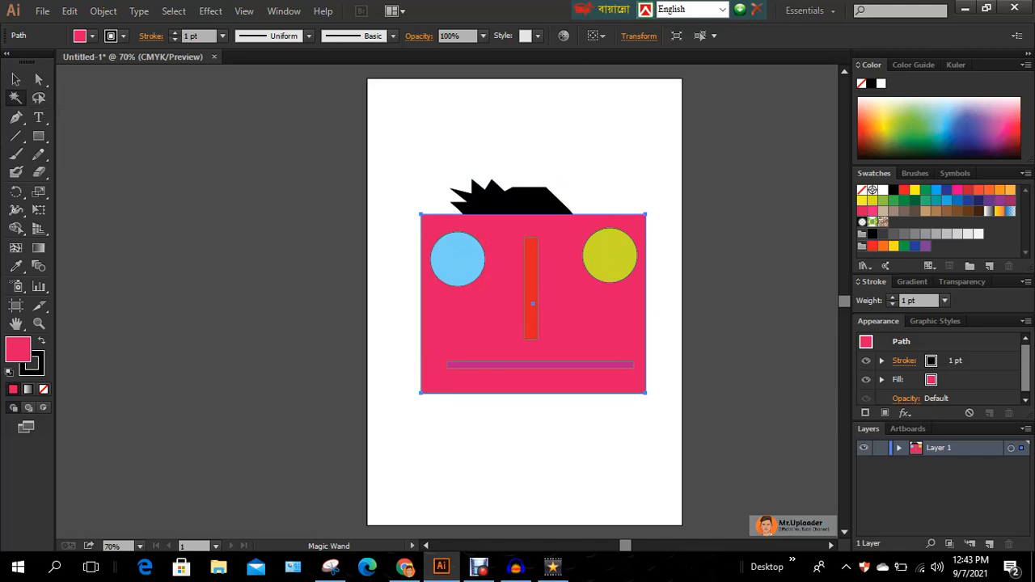
click(15, 79)
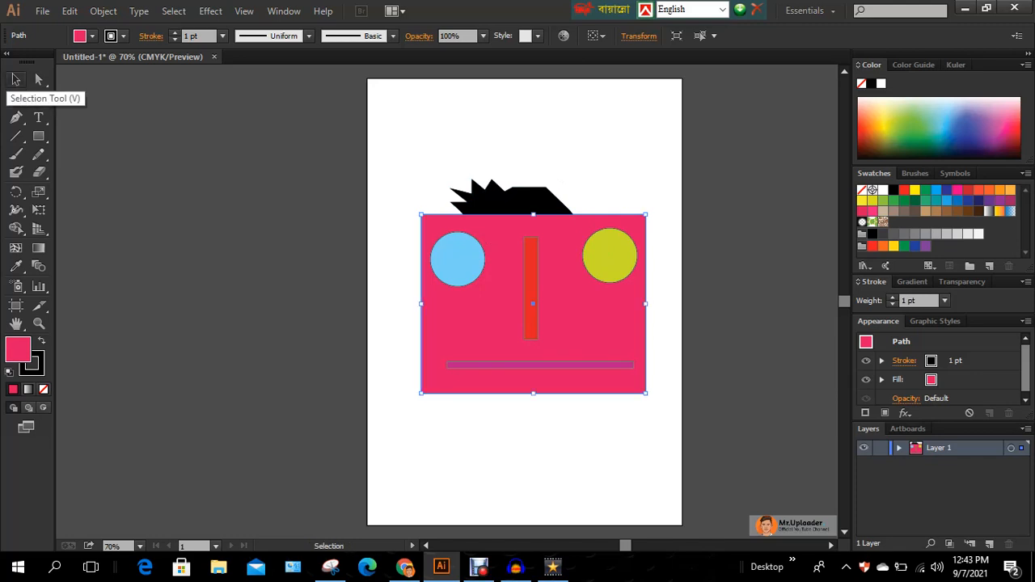
click(291, 178)
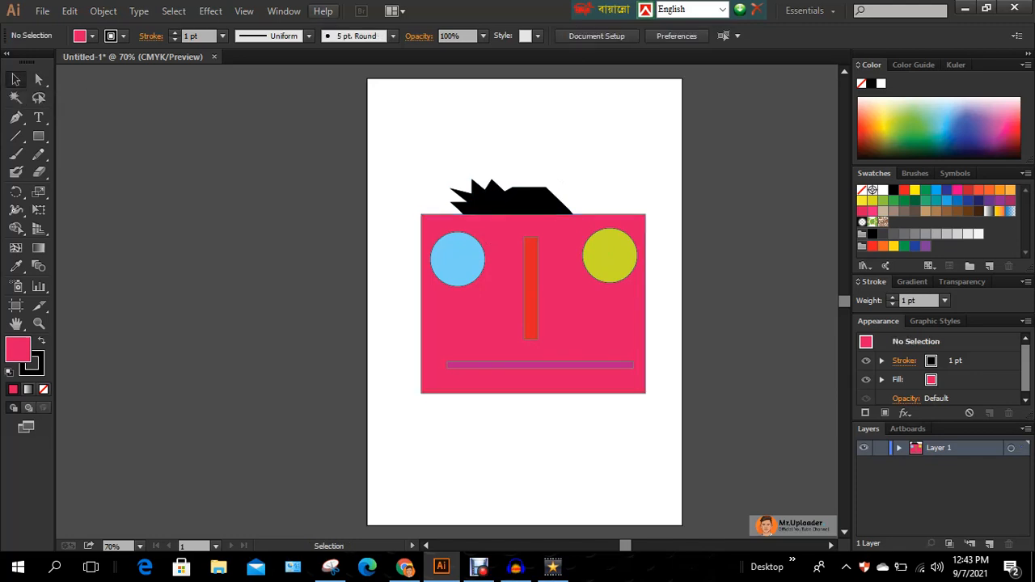
Open the Magic Wand options and move them slightly higher beside the artboard
click(15, 97)
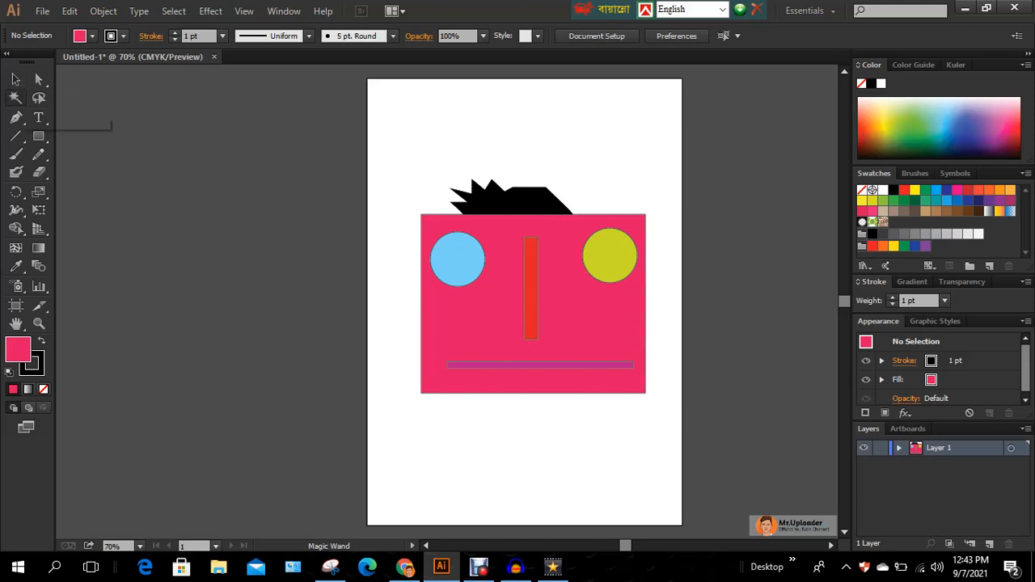
double_click(16, 98)
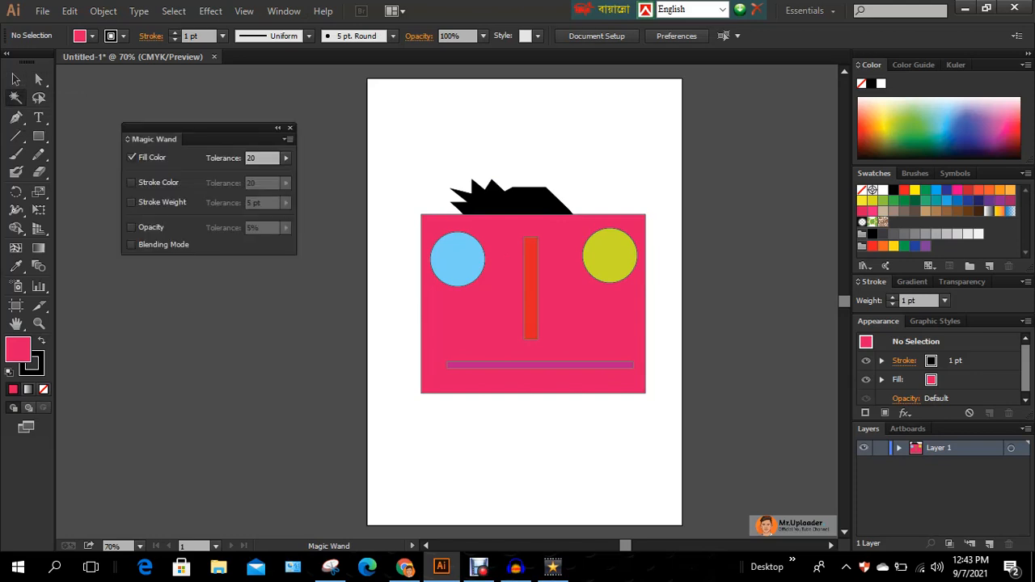
drag(202, 127, 198, 102)
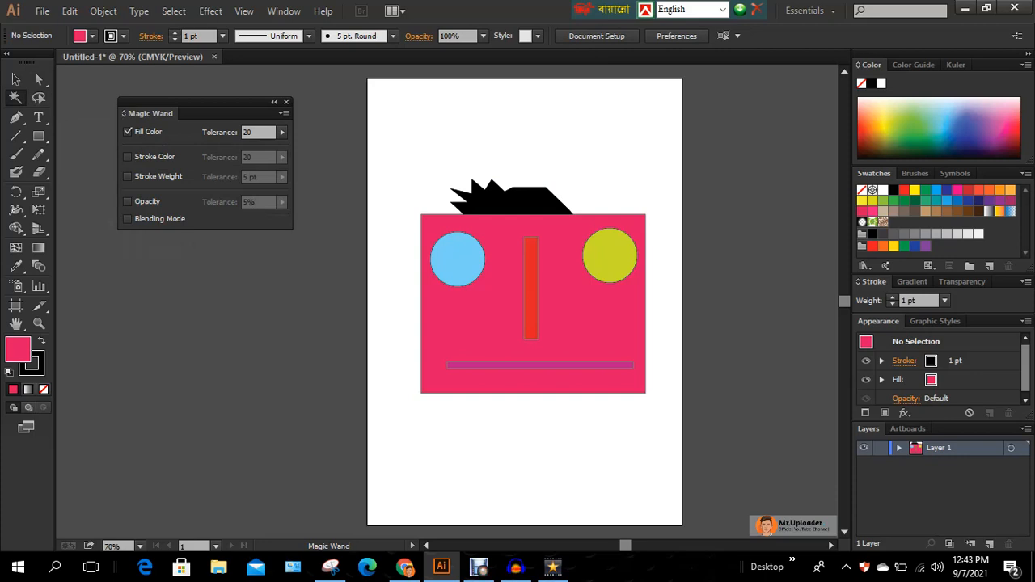
Test fill colour matching at tolerance 20 by selecting the hair, face, right eye and mouth bar in turn
click(518, 198)
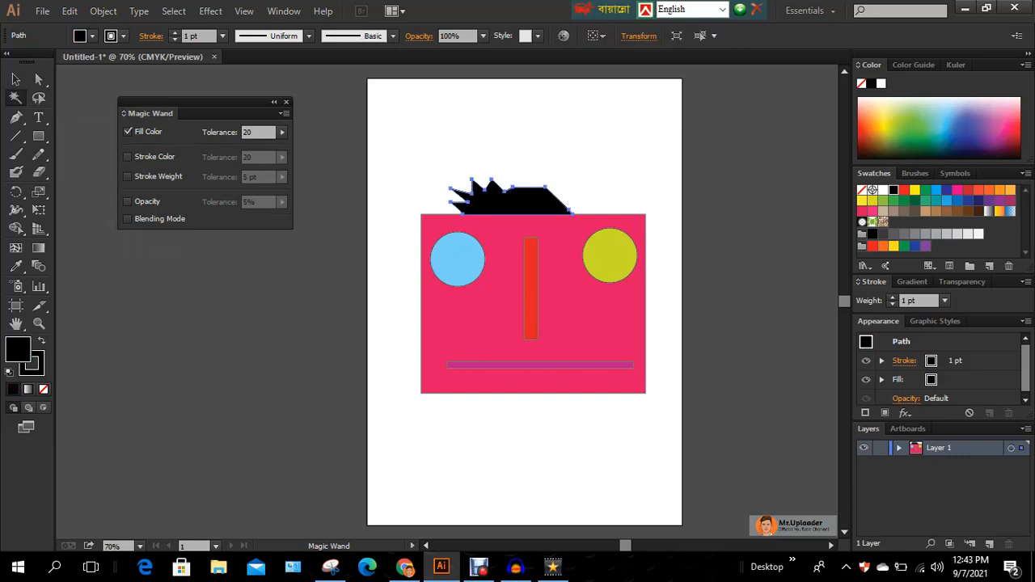
click(566, 323)
click(610, 256)
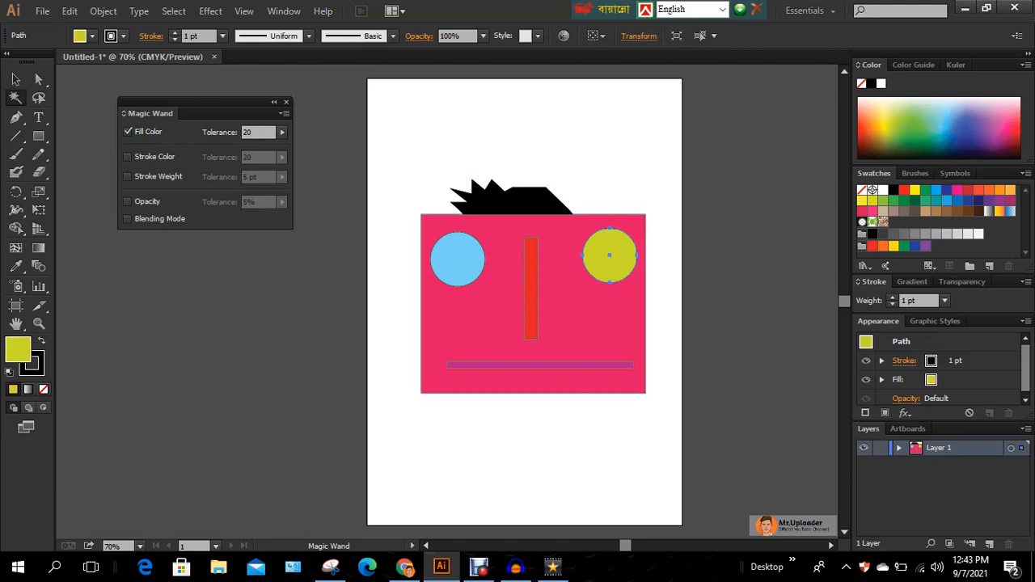
click(544, 388)
click(521, 362)
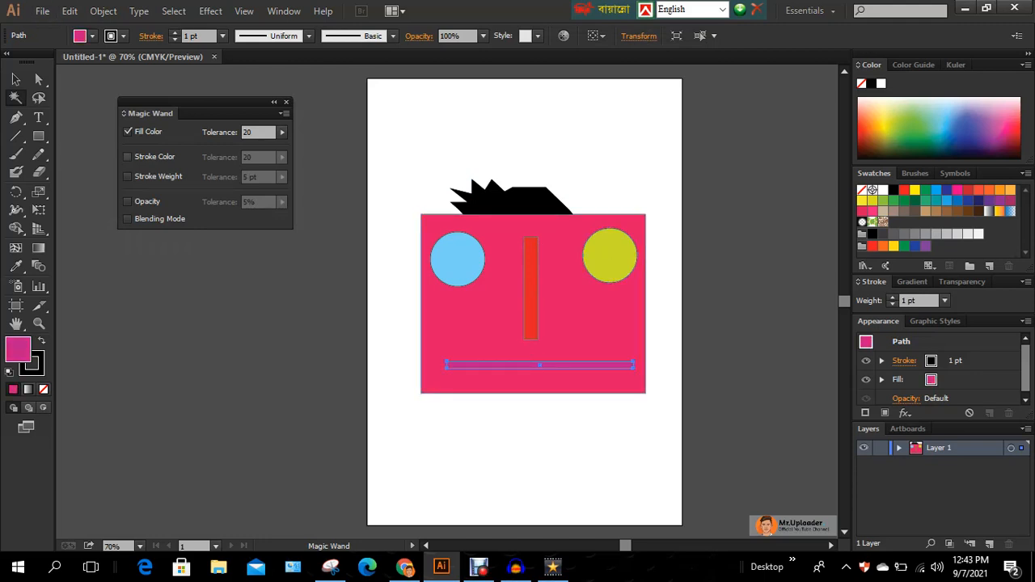
Enable Stroke Color matching for the Magic Wand, select the pink face and fill it with dark brown
click(127, 156)
click(558, 384)
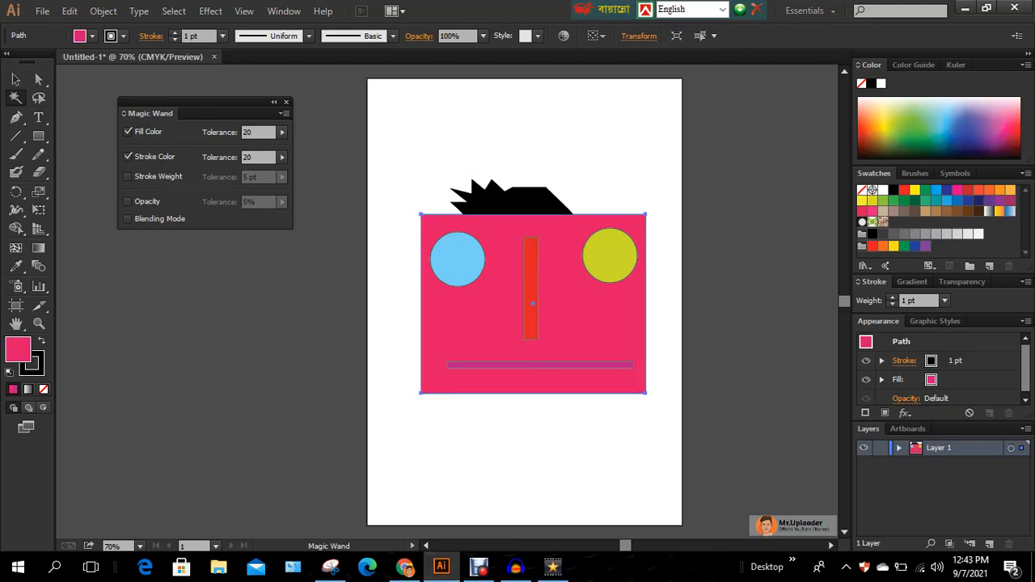
click(922, 115)
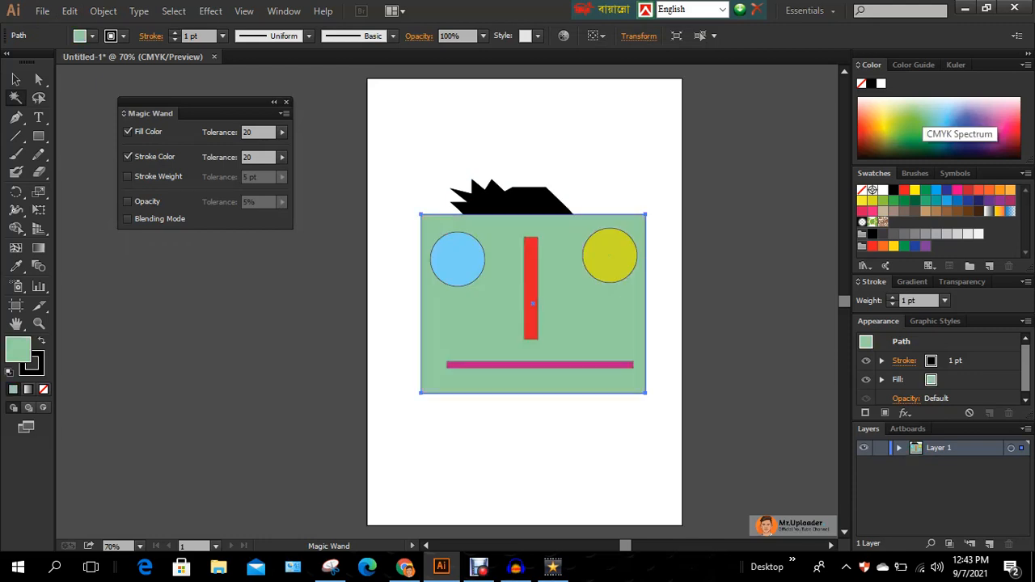
click(862, 121)
click(864, 130)
click(955, 125)
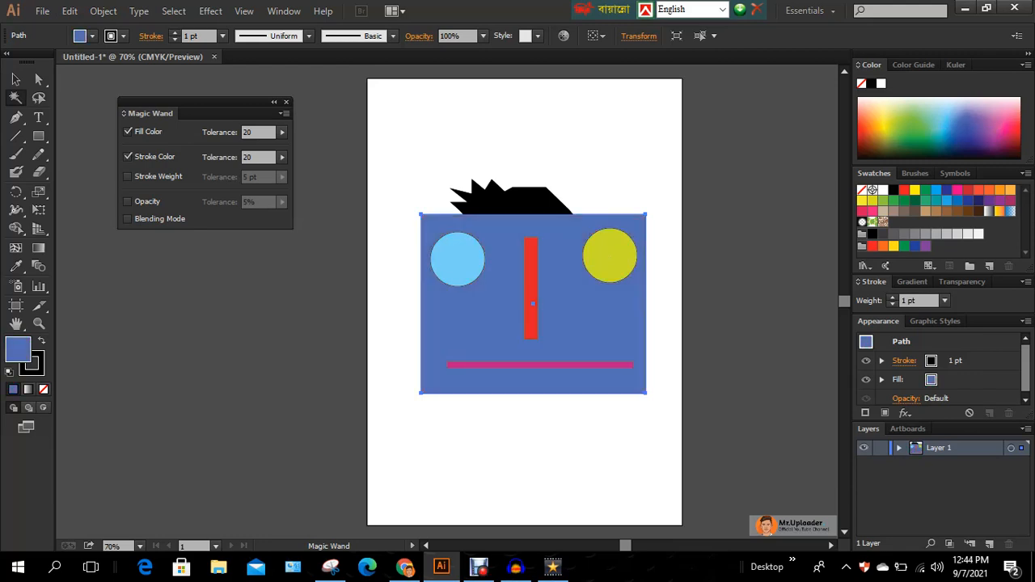
click(882, 150)
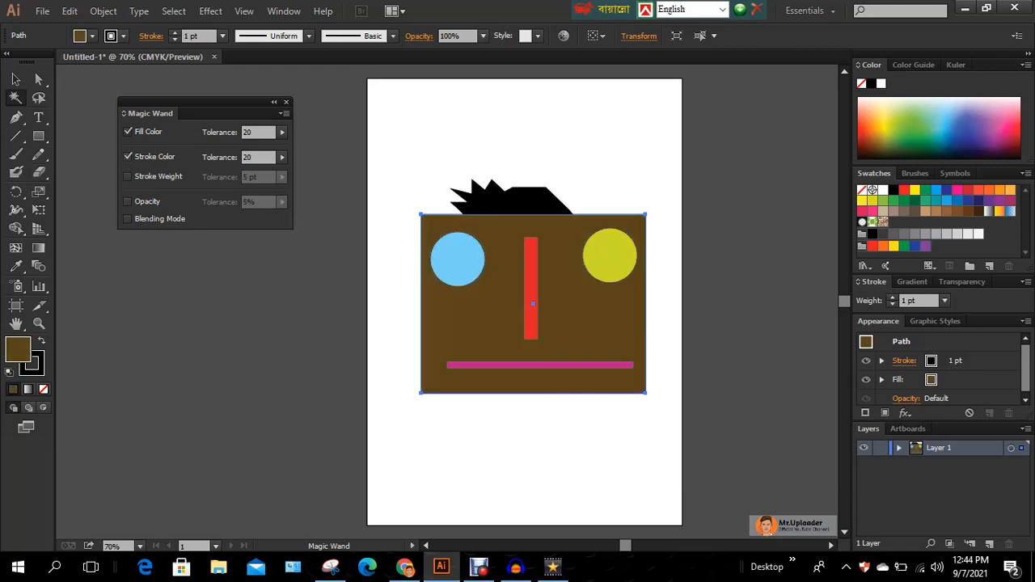
Match by Stroke Weight instead of Stroke Color and test the Magic Wand on the hair, eyes, mouth bar and brown face
click(126, 157)
click(127, 177)
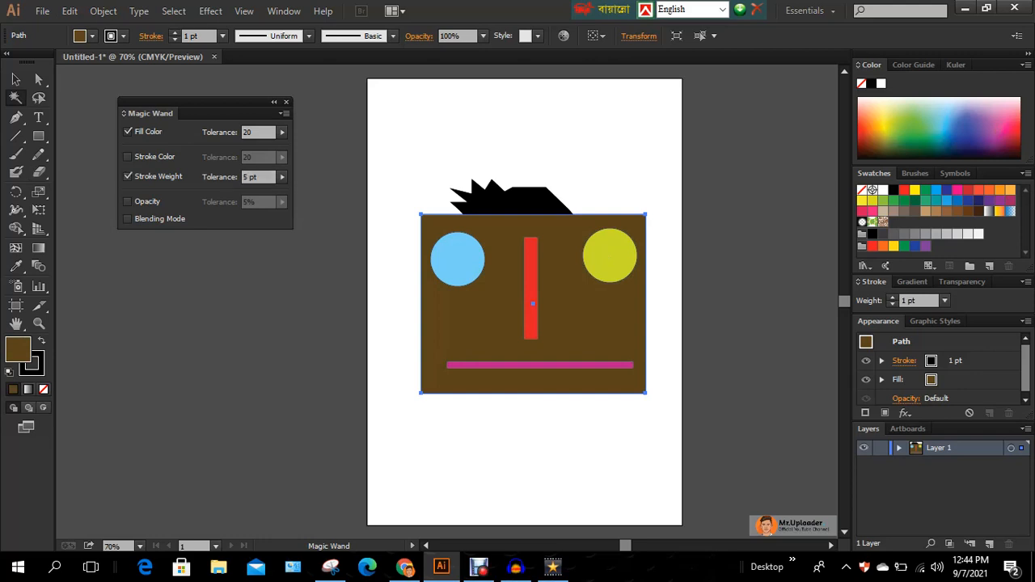
click(521, 198)
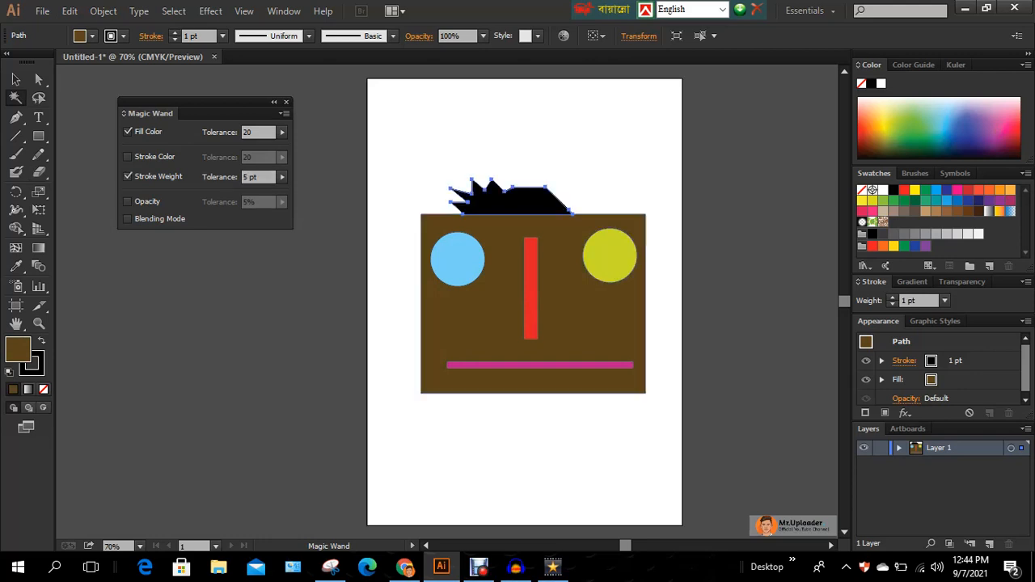
click(454, 252)
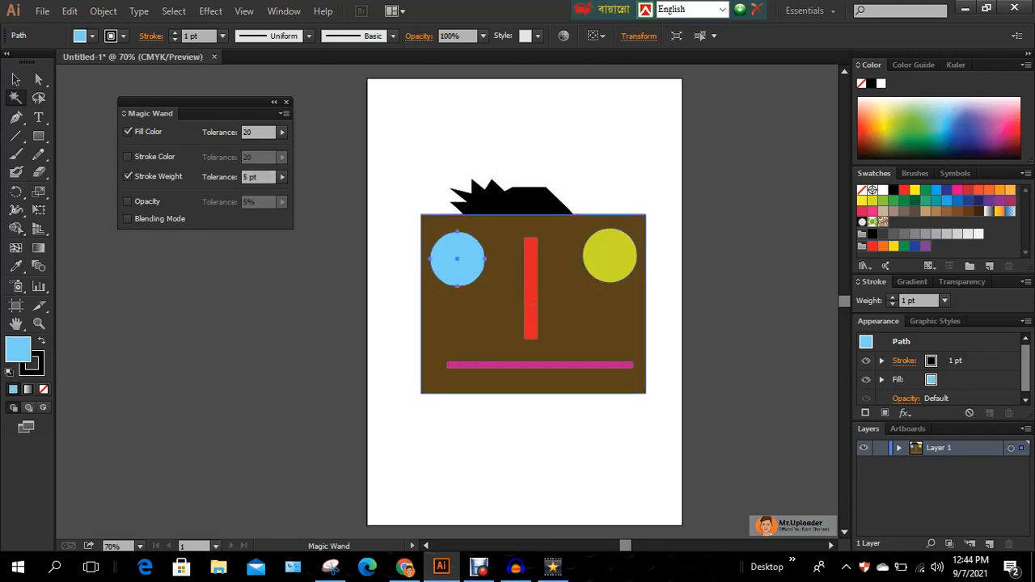
click(430, 257)
click(596, 365)
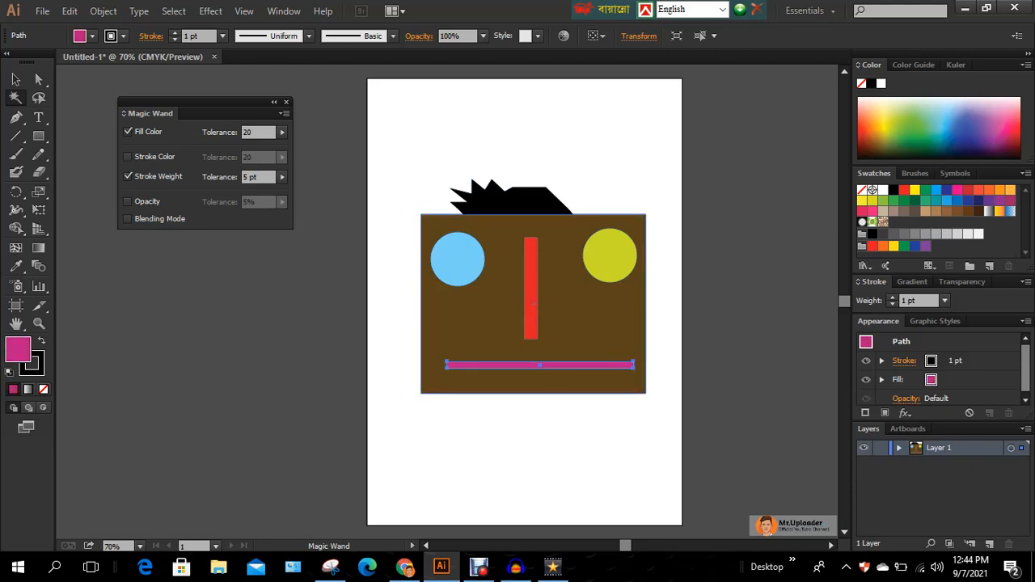
click(599, 356)
click(452, 257)
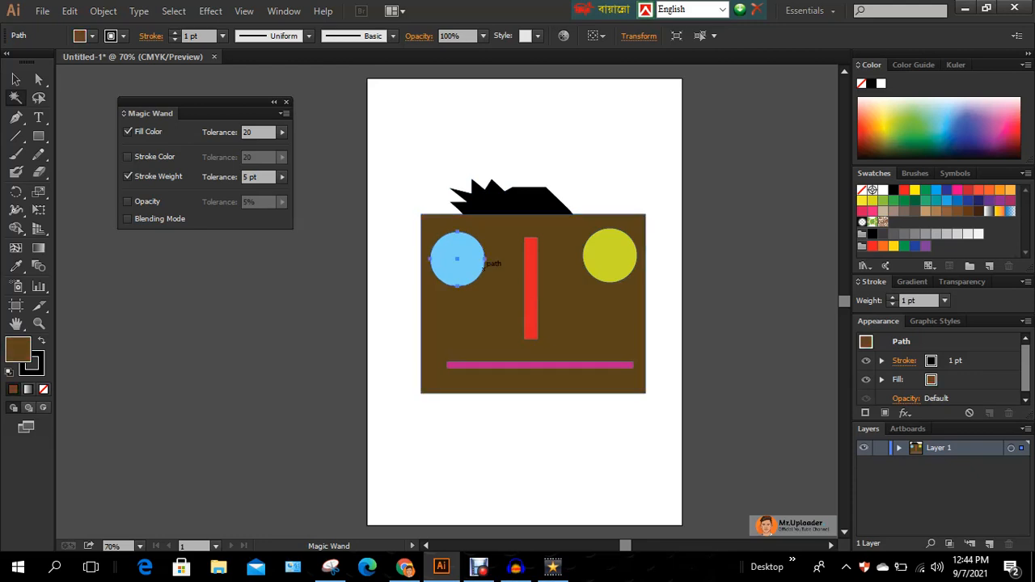
click(608, 254)
click(611, 307)
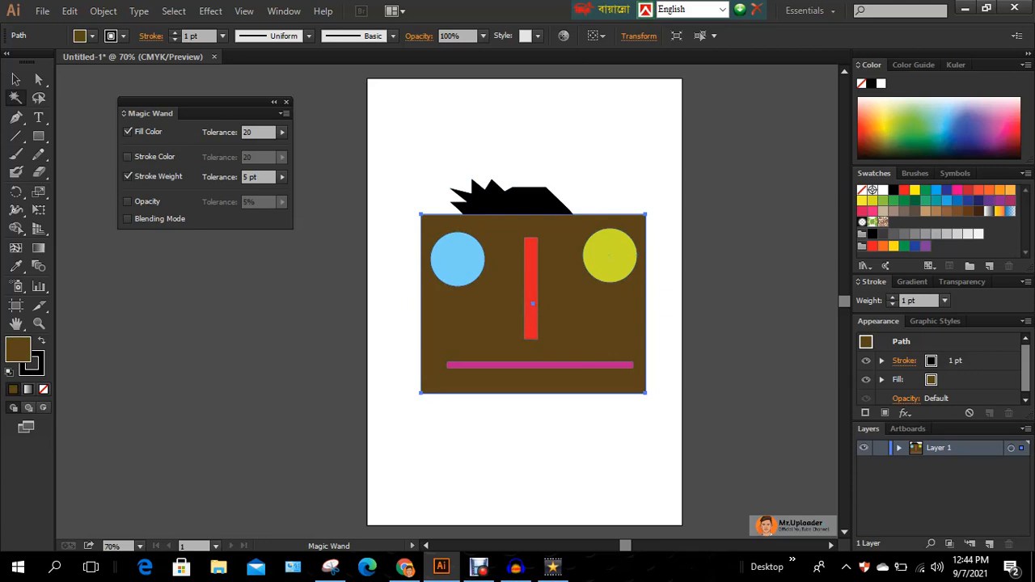
Turn off Stroke Weight matching and select the black hair by fill colour alone
click(127, 157)
click(127, 157)
click(127, 177)
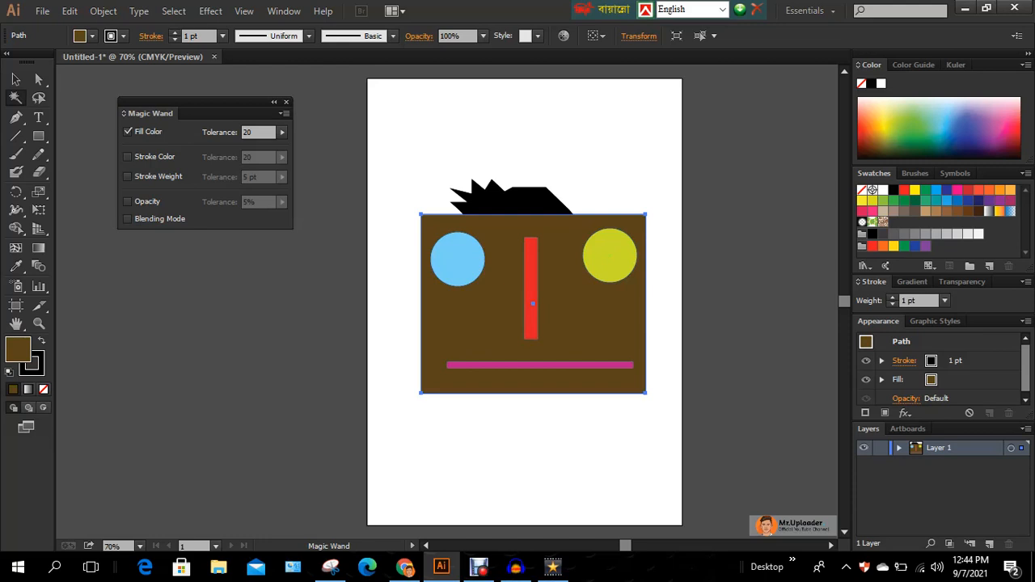
key(ctrl+shift+a)
click(511, 198)
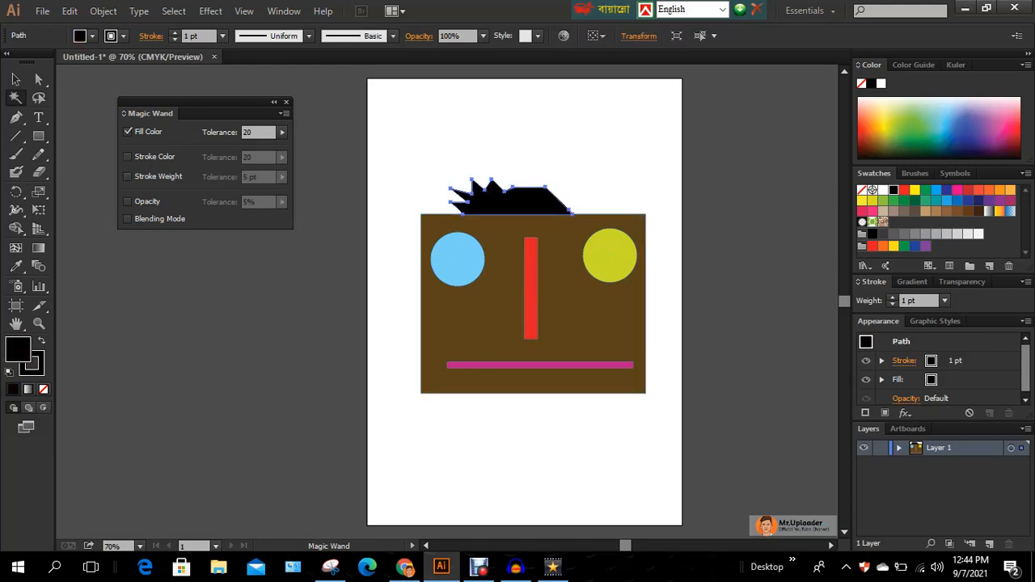
Set the Magic Wand to match only Stroke Color and select all the face shapes sharing the black stroke
click(127, 131)
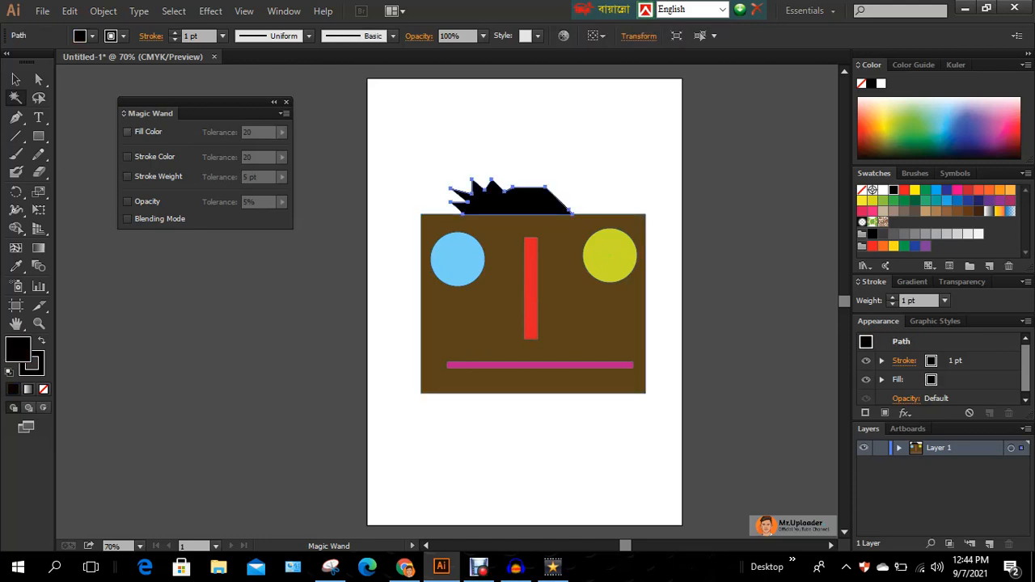
click(127, 156)
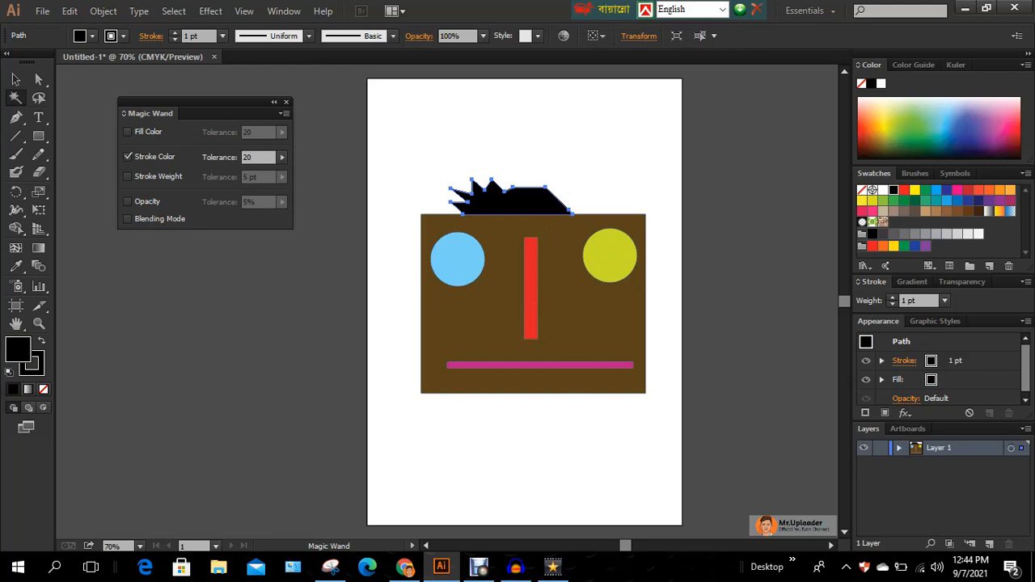
click(451, 269)
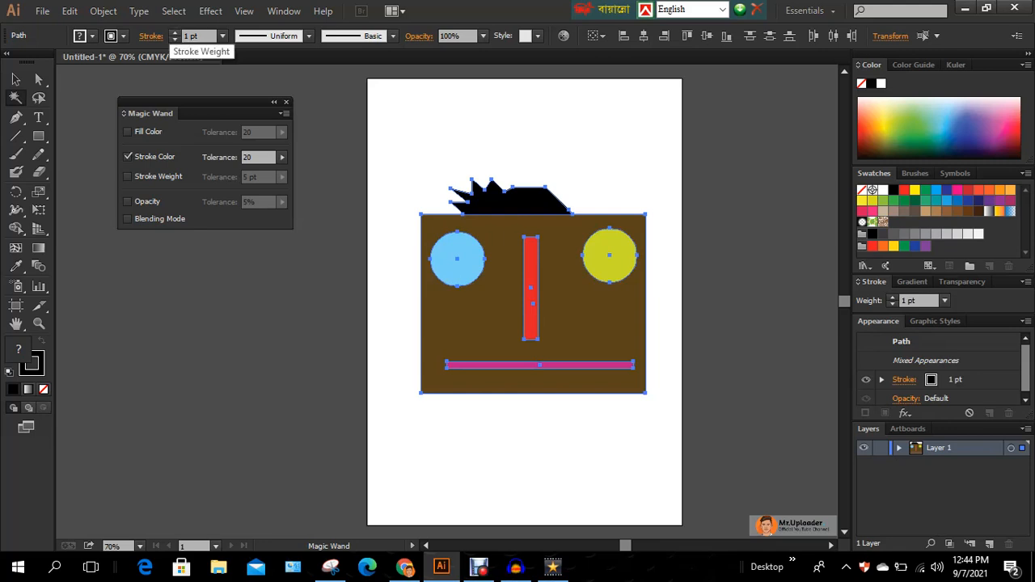
Increase the stroke weight of all selected shapes to 14 pt and clear the selection
click(174, 32)
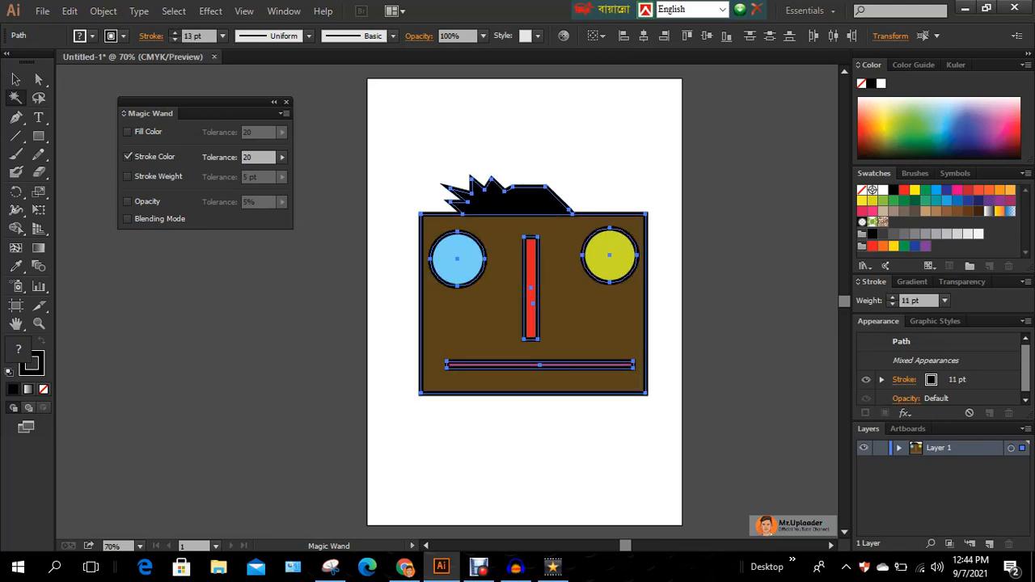
click(174, 31)
key(ctrl+shift+a)
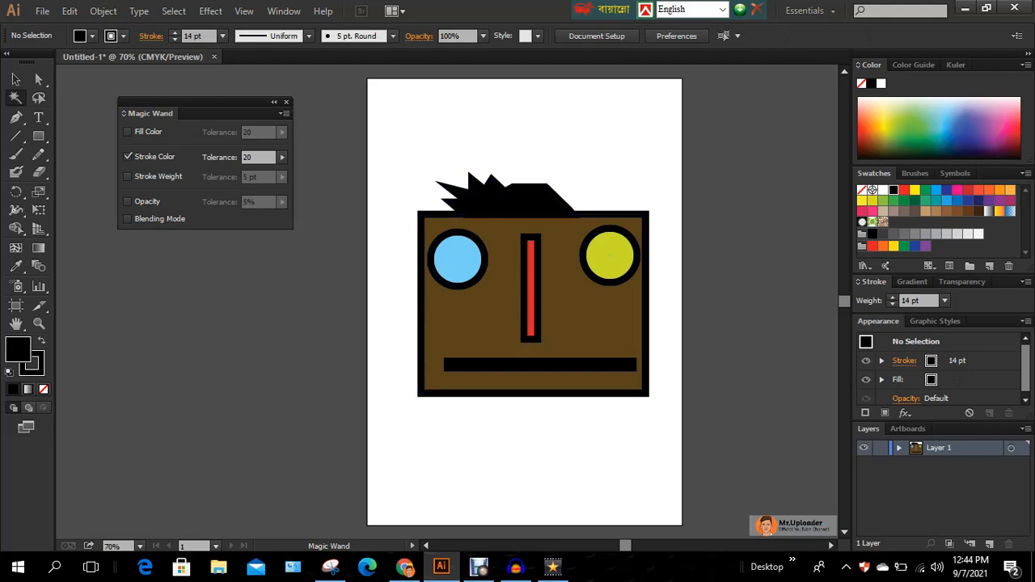
Set the Magic Wand to match only Stroke Weight and select all the face shapes from the hair
click(128, 157)
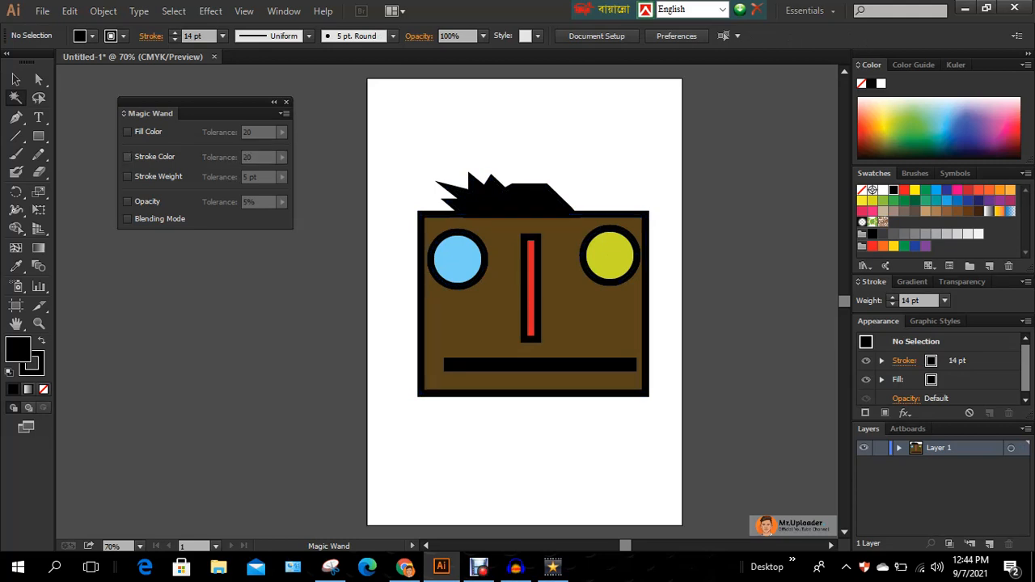
click(128, 177)
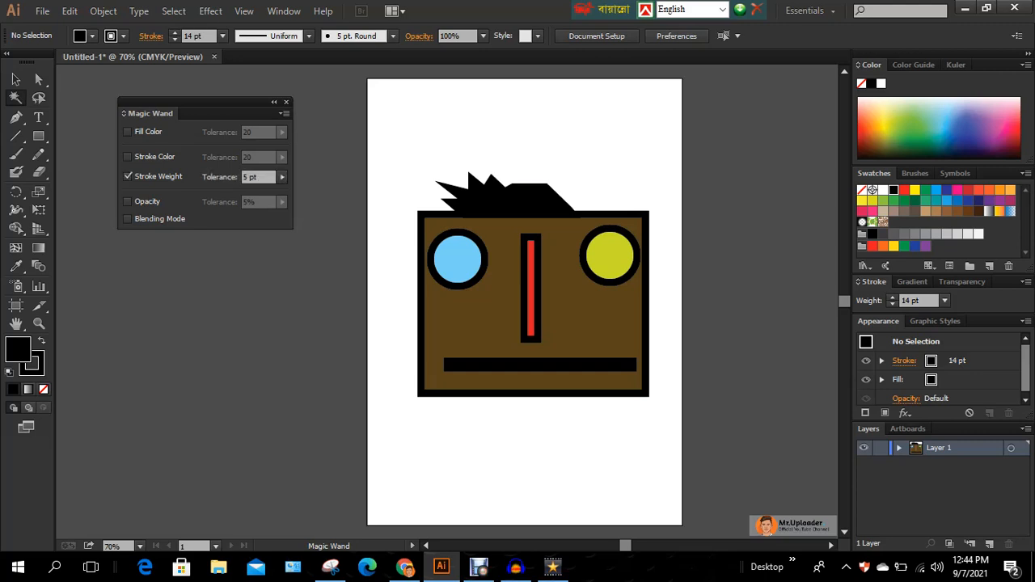
click(517, 199)
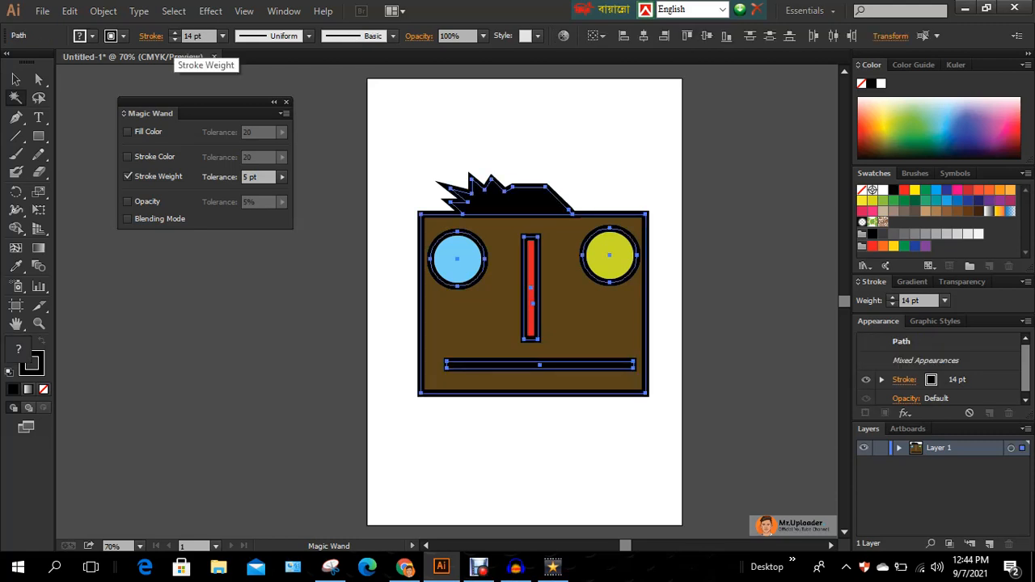
Set the stroke weight of all selected face shapes to 11 pt and fill them with purple
click(175, 39)
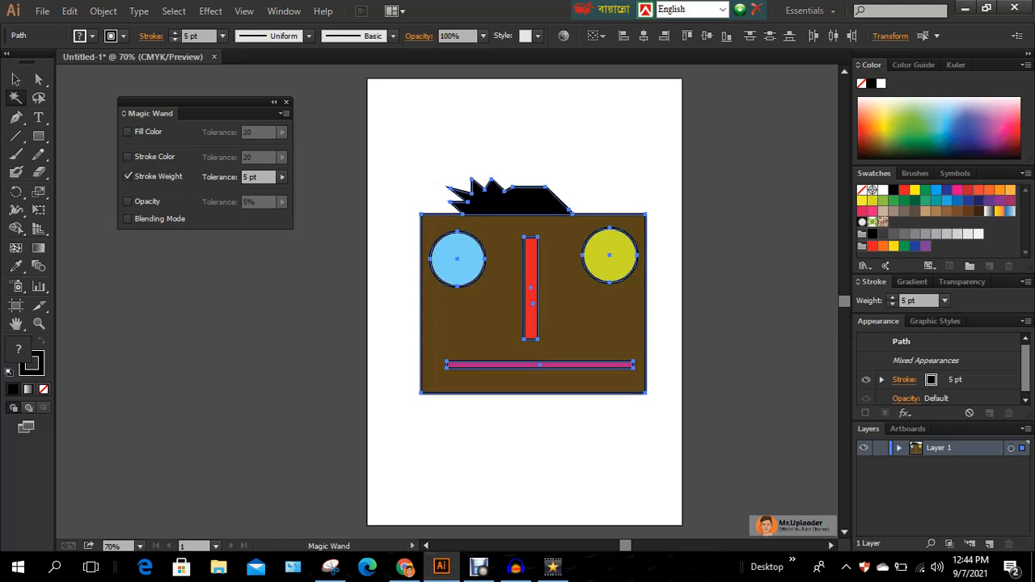
click(175, 32)
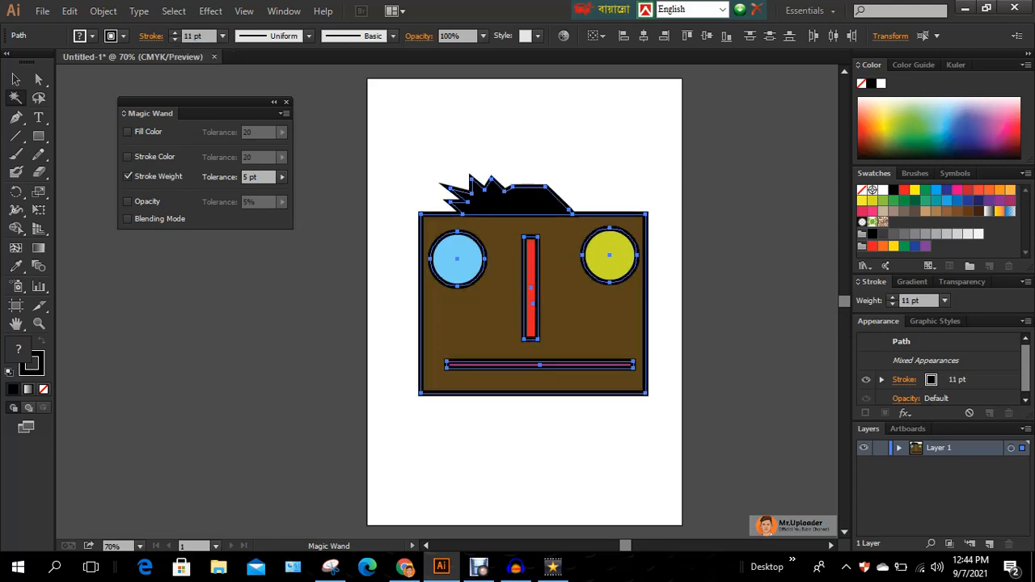
click(930, 139)
click(993, 141)
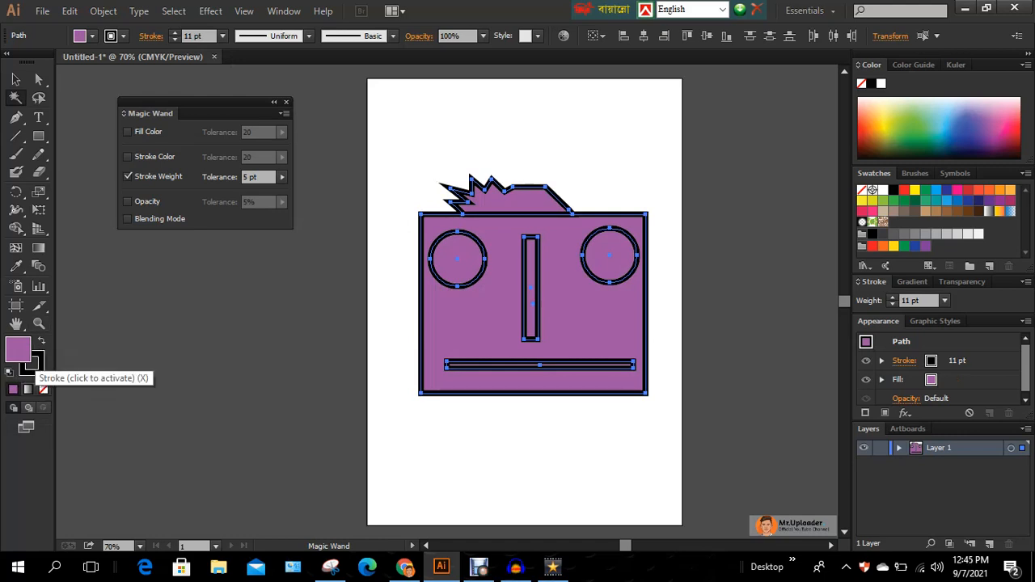
click(34, 366)
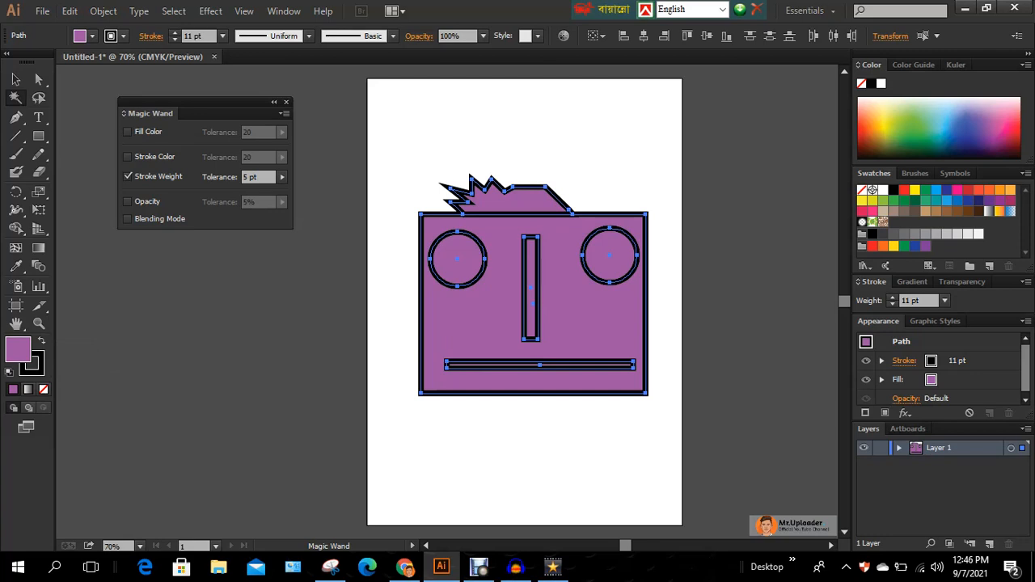
Set the Magic Wand to match only Opacity, clear the selection and reselect all shapes from the hair
click(127, 176)
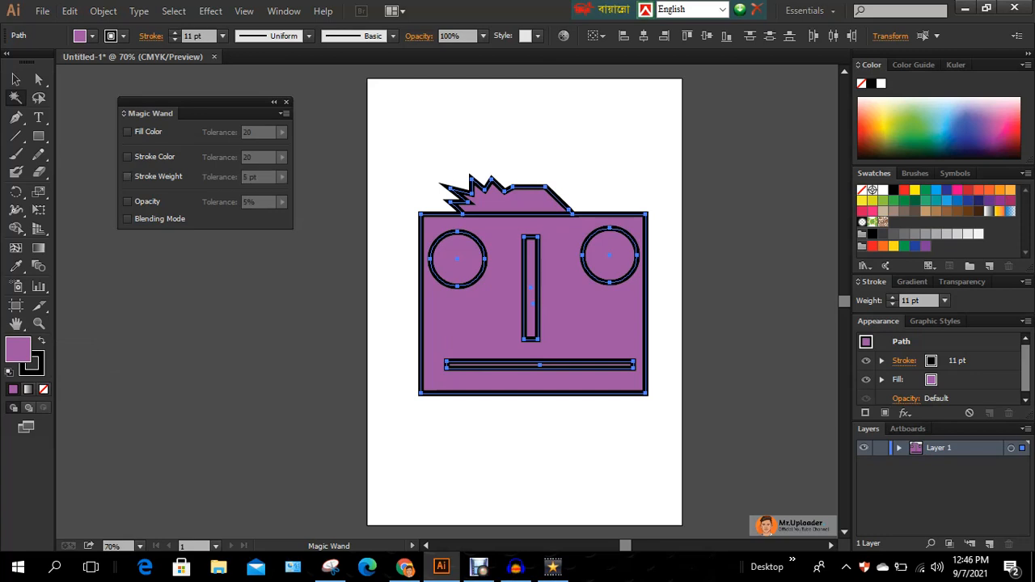
click(128, 201)
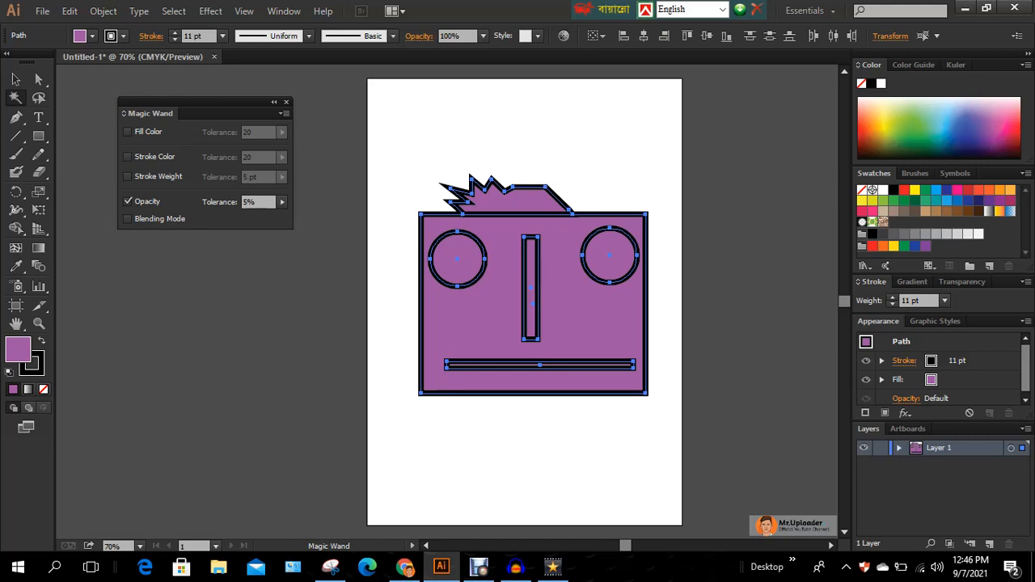
click(391, 267)
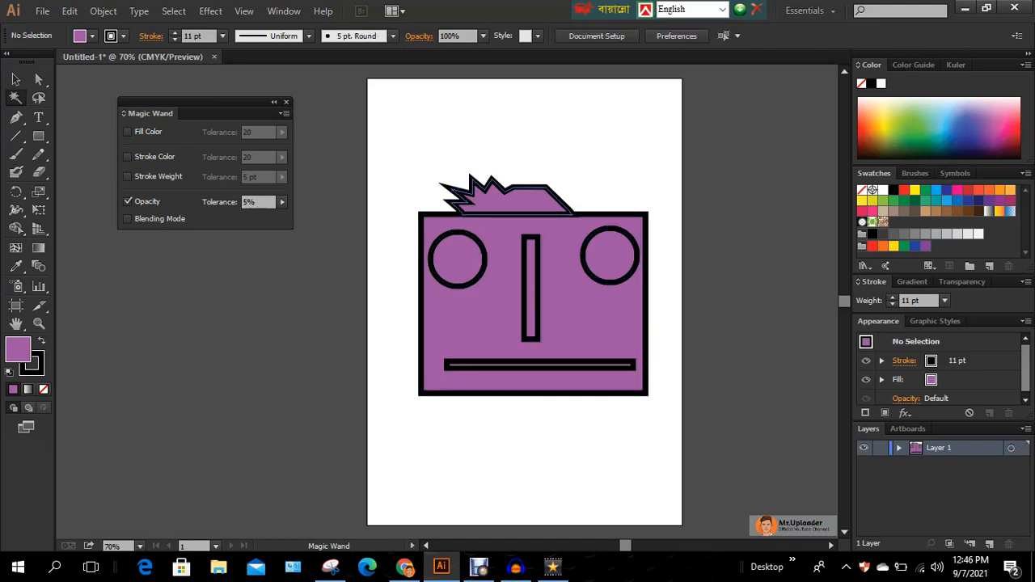
click(520, 202)
Set the Magic Wand's Opacity tolerance to 1%
double_click(252, 202)
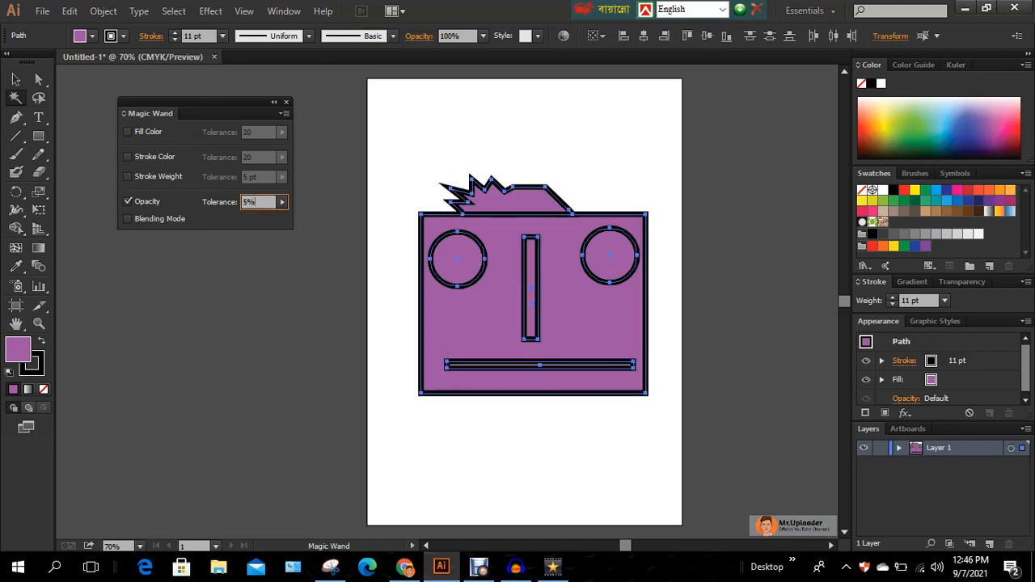
text(3)
key(Return)
text(1)
key(Return)
Select only the hair with the Selection tool, turn off Opacity matching and clear the selection
key(v)
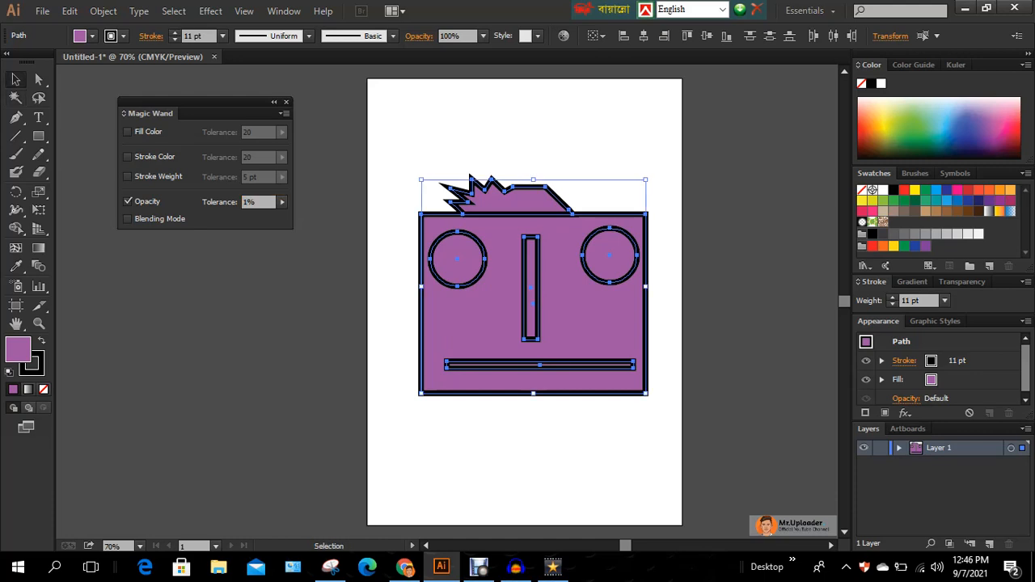
click(518, 133)
click(522, 200)
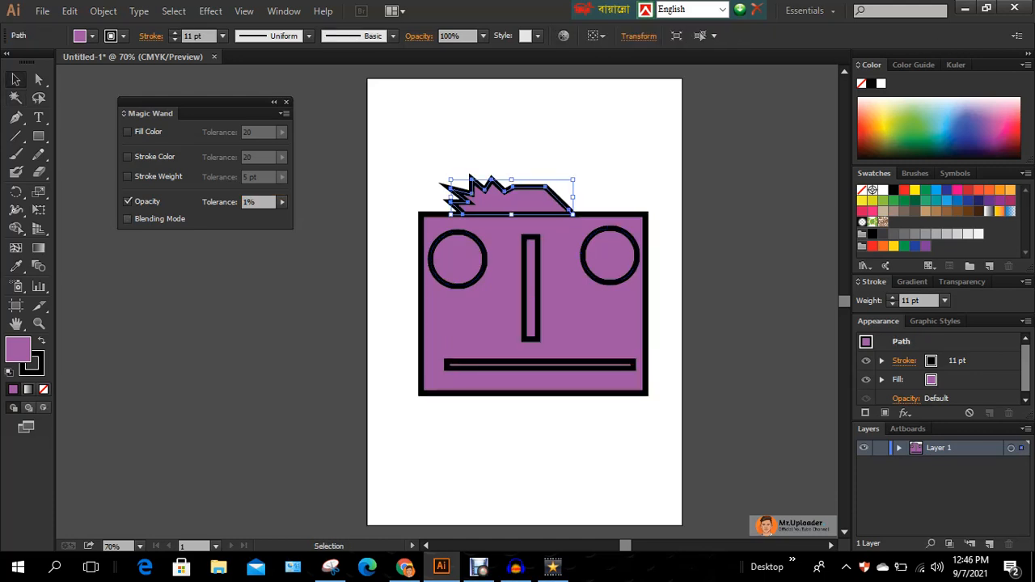
click(127, 201)
key(ctrl+shift+a)
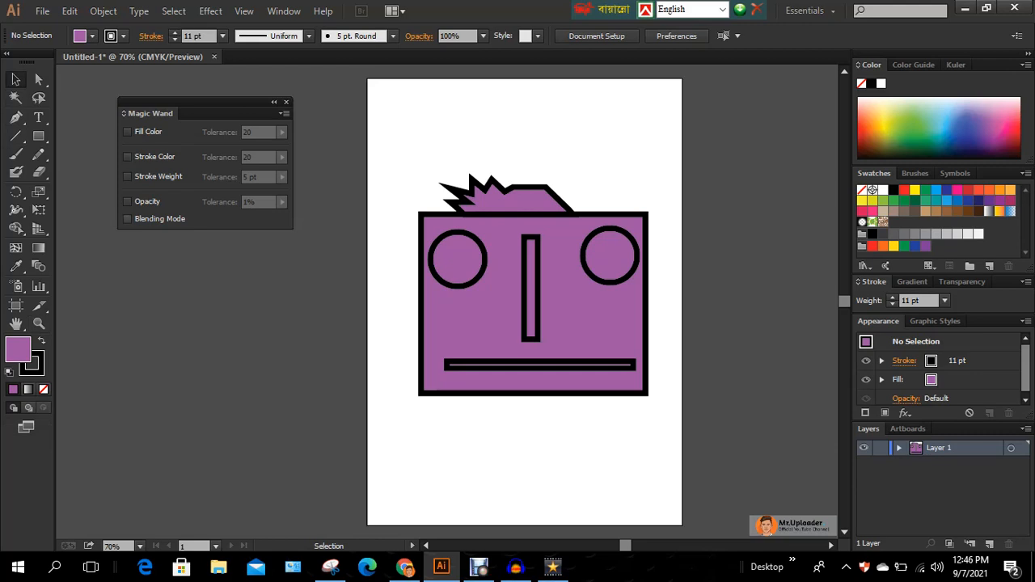
Select the face rectangle, try Stroke Color and Stroke Weight matching, and leave only Fill Color matching on
click(494, 304)
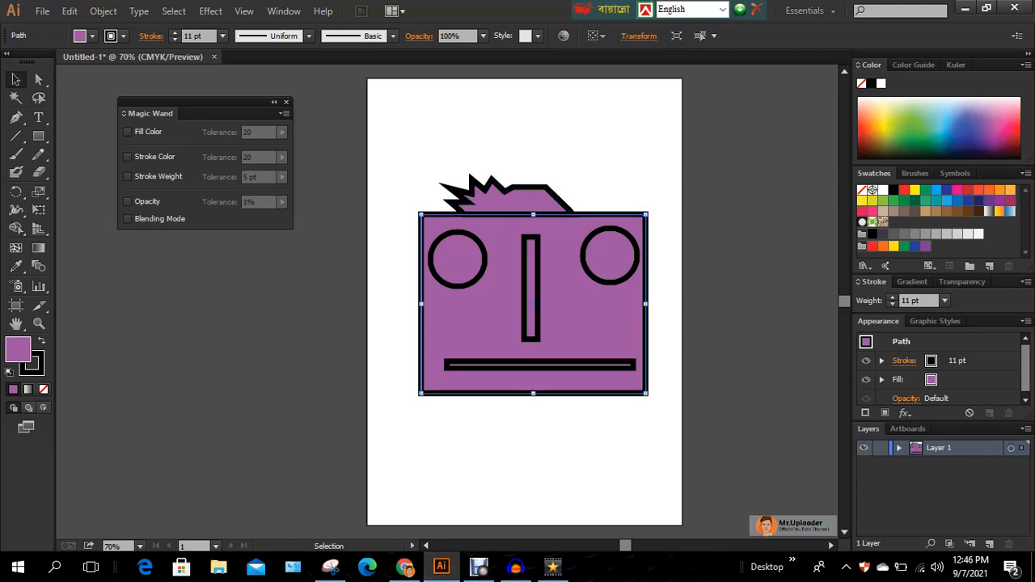
click(128, 156)
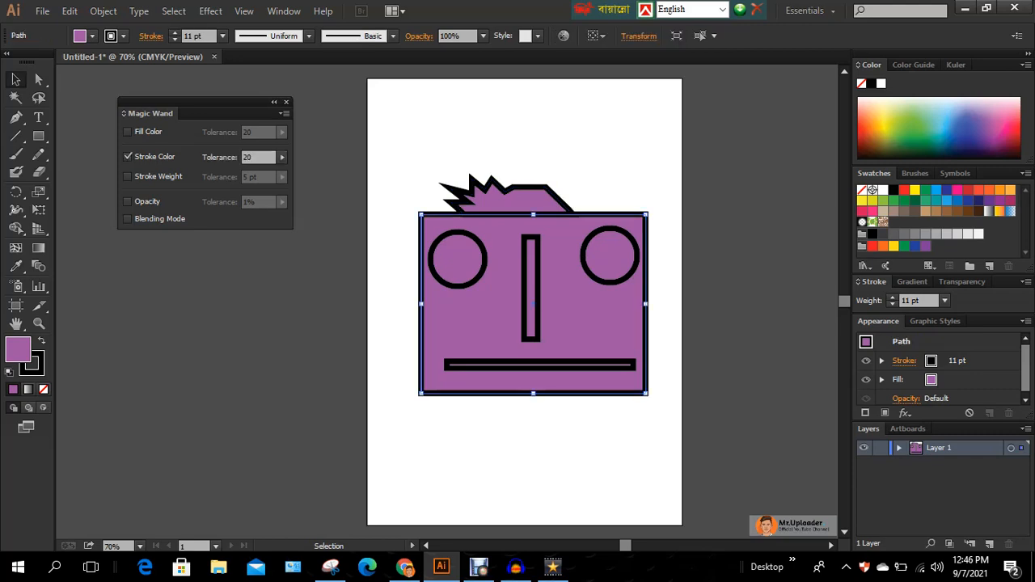
click(128, 176)
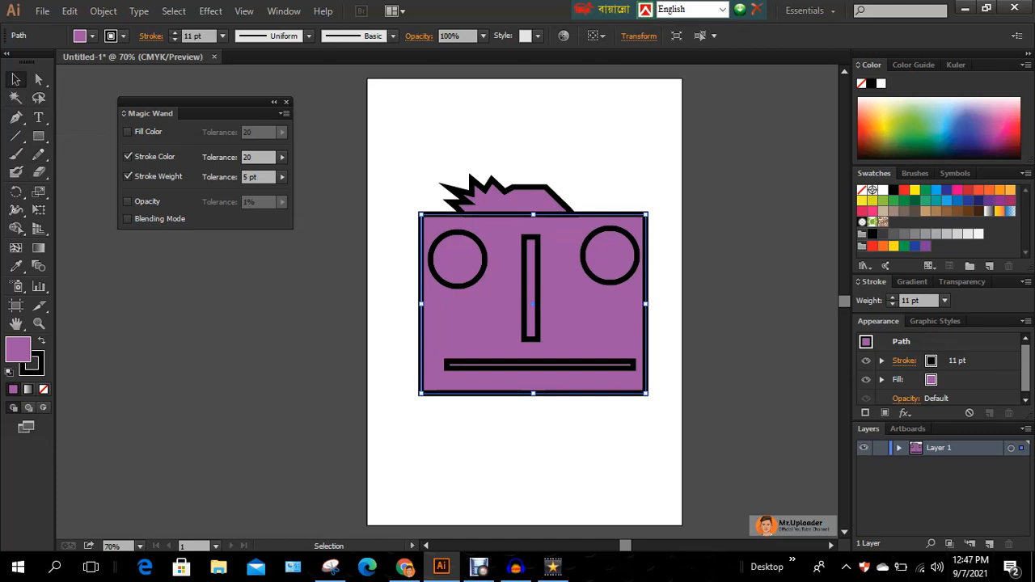
click(127, 156)
click(127, 176)
click(127, 131)
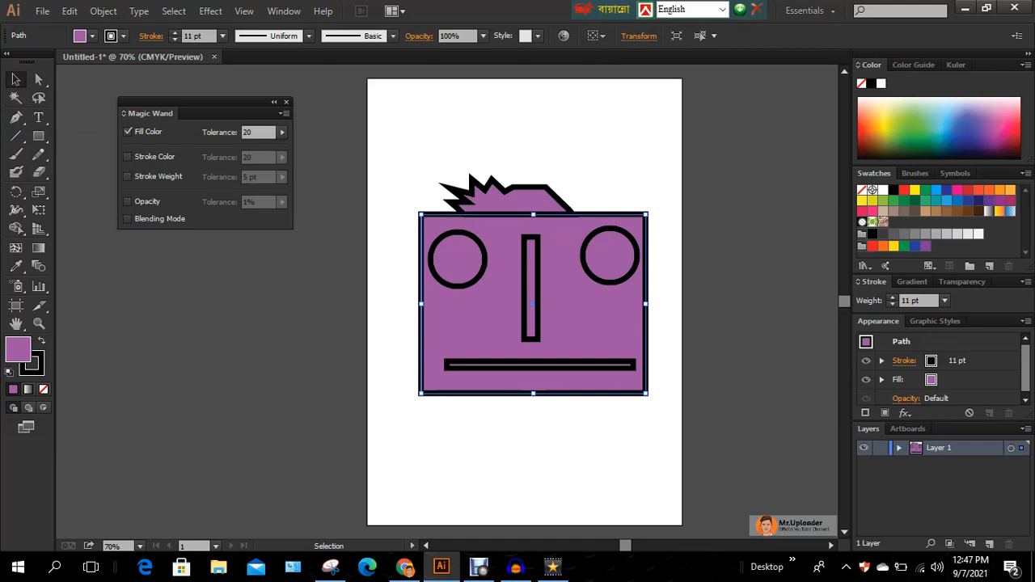
Close the Magic Wand options, select all the purple-filled shapes with the Magic Wand, and clear the selection
click(286, 102)
click(286, 161)
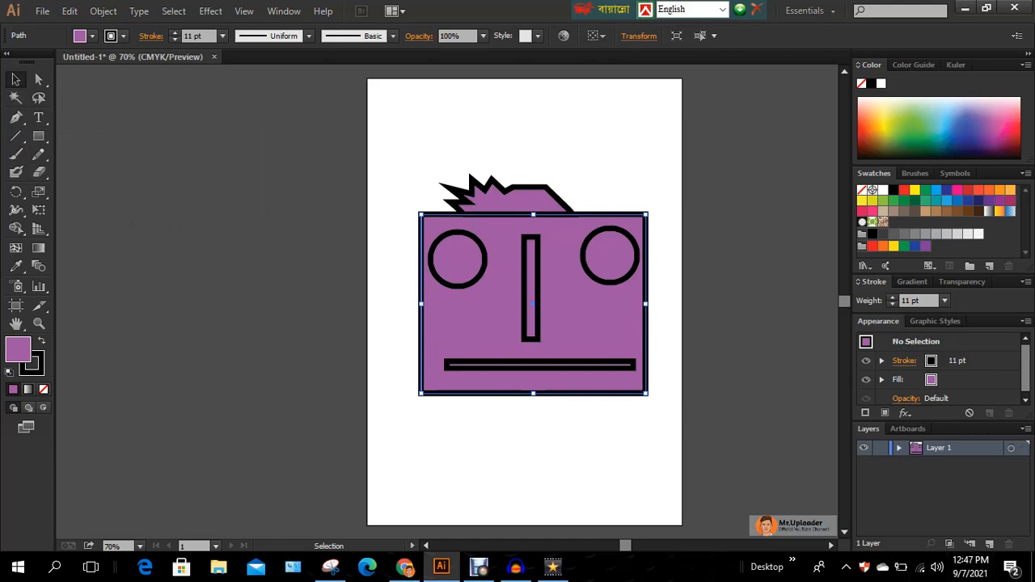
key(y)
click(548, 270)
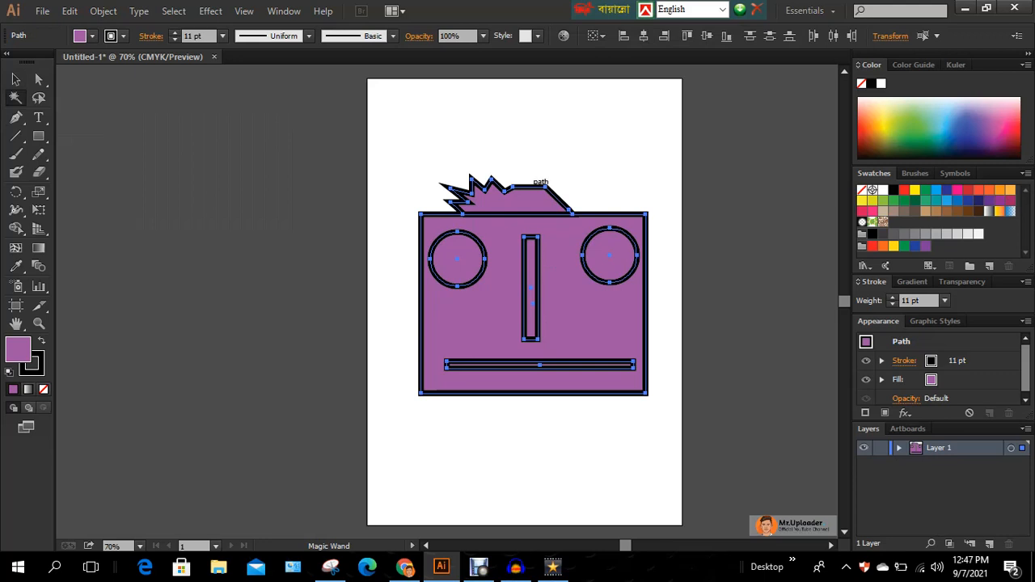
click(15, 80)
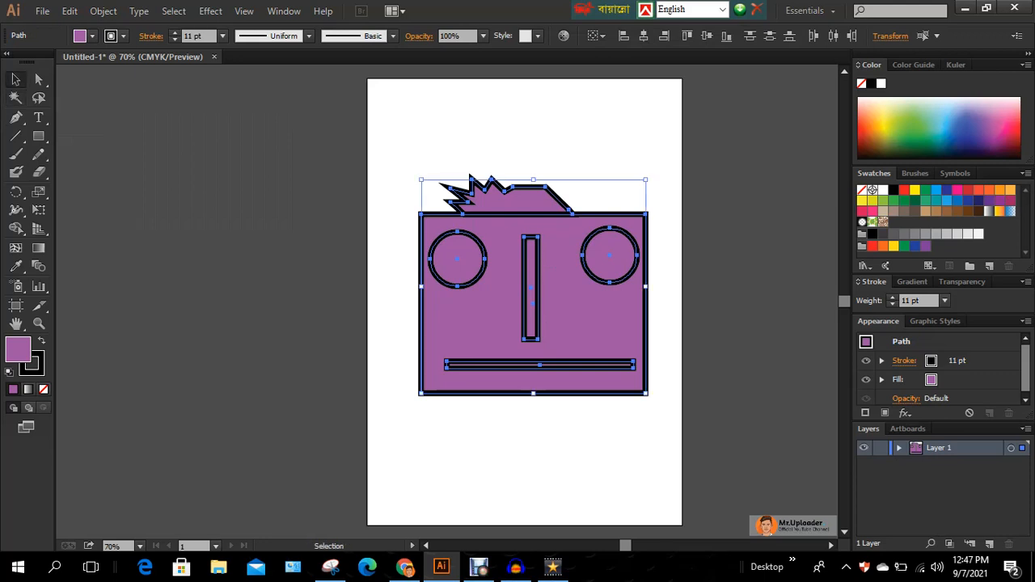
click(218, 210)
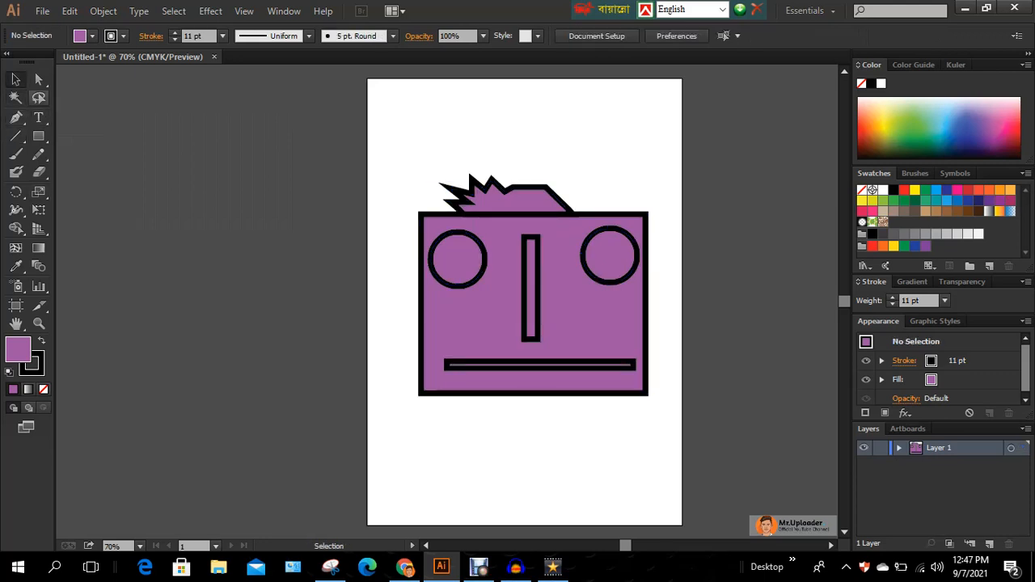
Draw a tall purple rectangle, a short slanted line and a smaller unfilled rectangle in the empty area left of the artboard
click(38, 97)
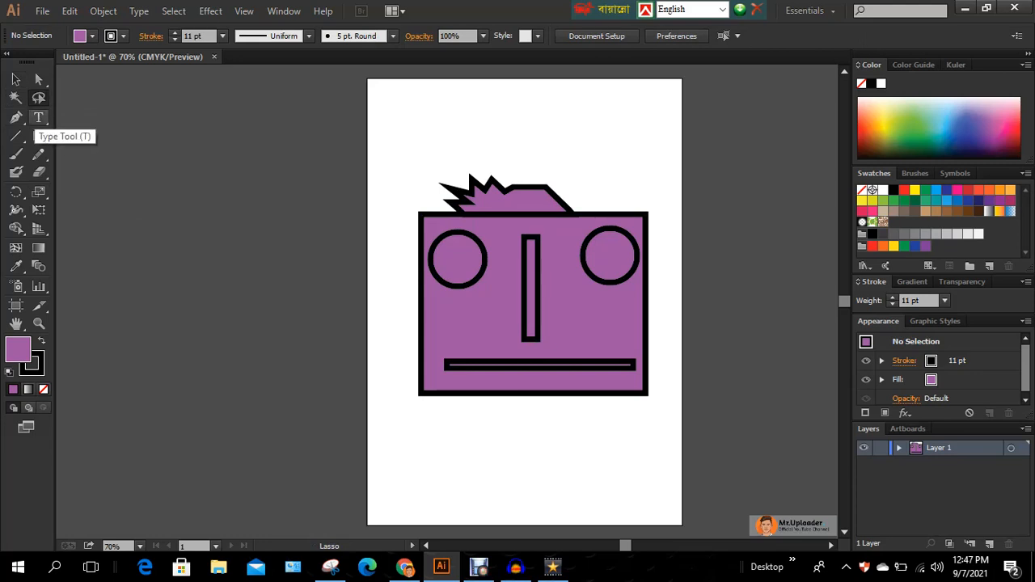
click(38, 136)
drag(134, 93, 224, 209)
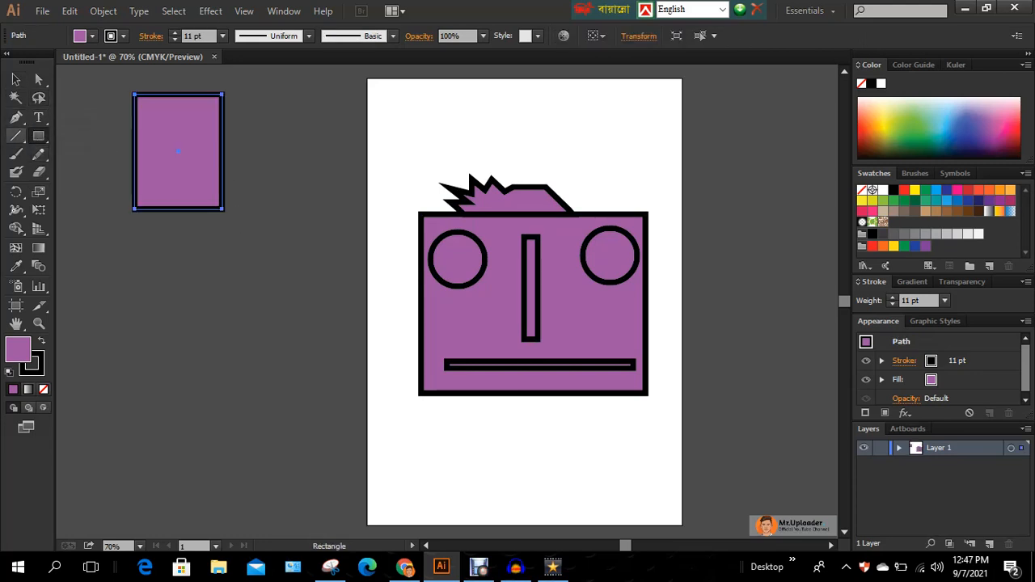
key(backslash)
drag(253, 255, 280, 329)
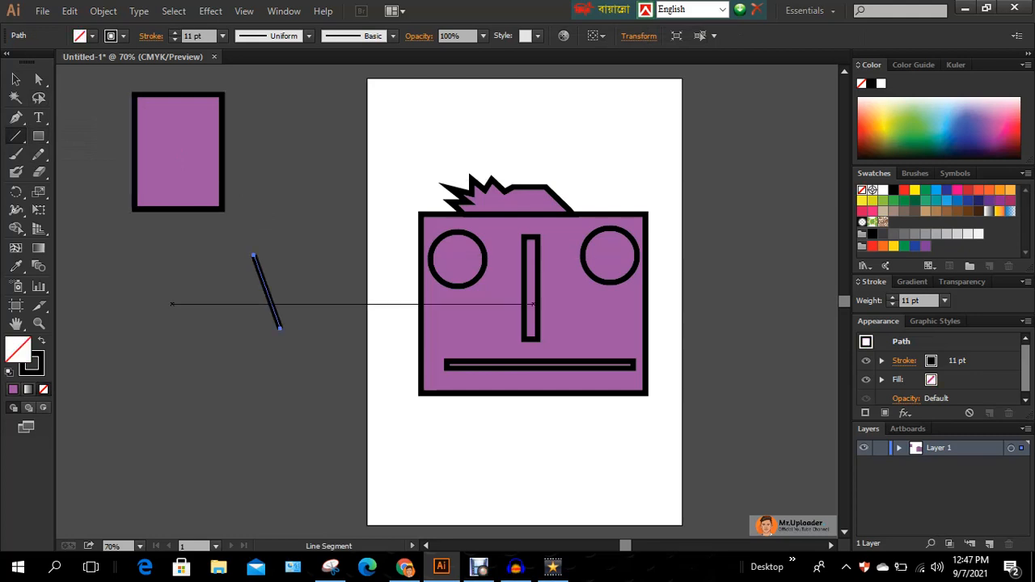
click(38, 136)
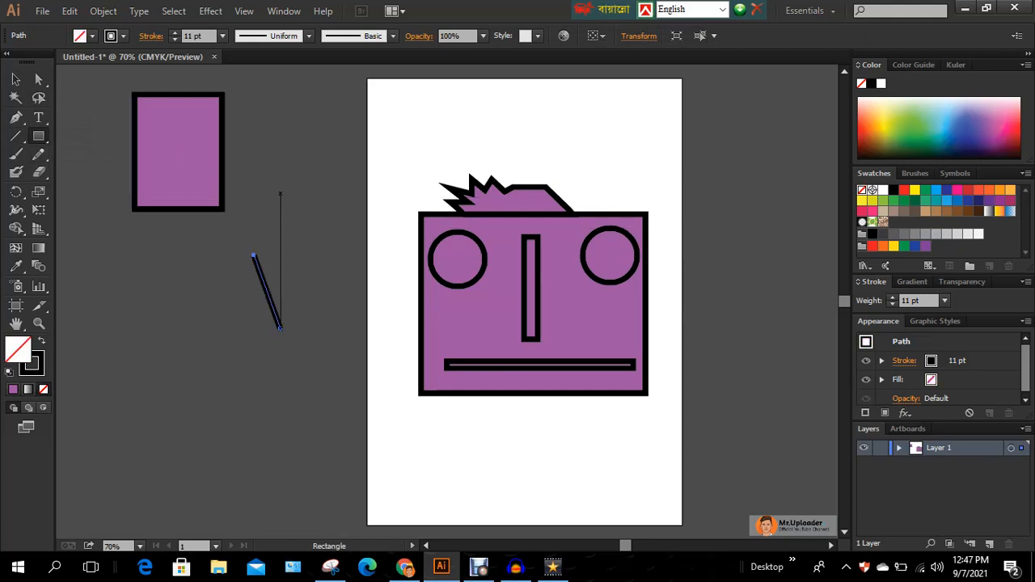
drag(277, 172, 343, 220)
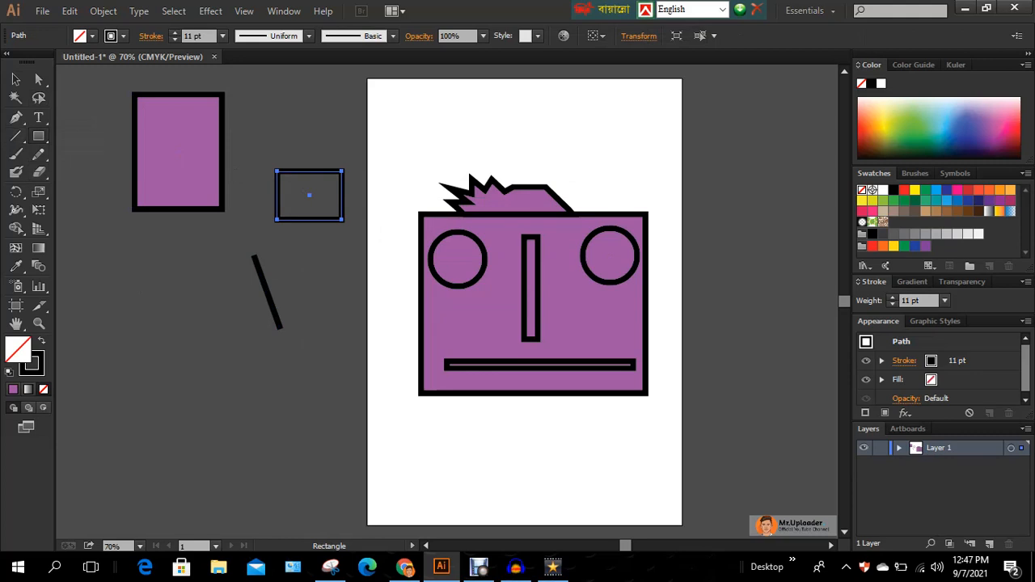
Draw several purple-filled ellipses of different sizes left of the face and move the largest one clear of the face rectangle
drag(38, 136, 101, 173)
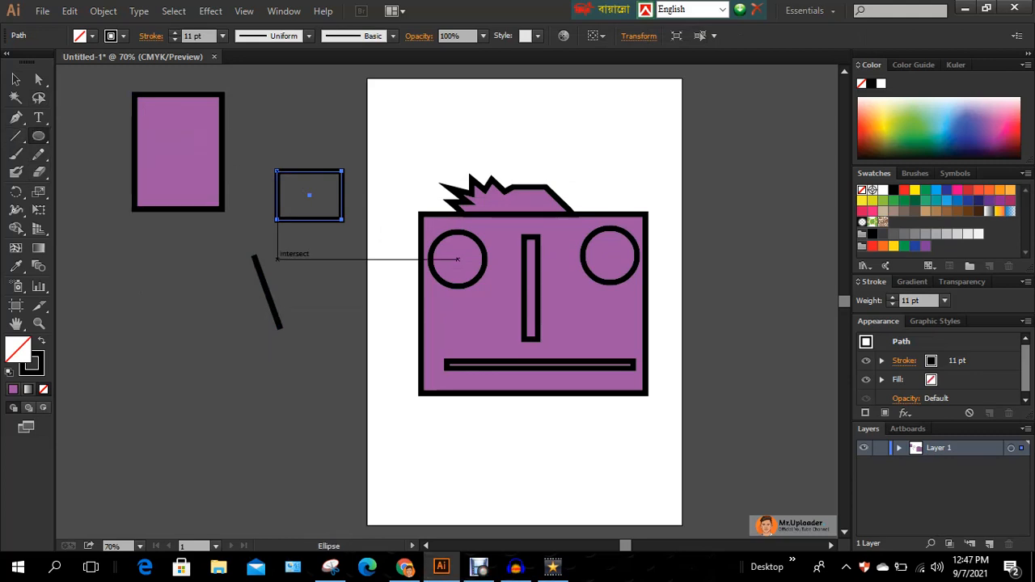
drag(277, 258, 378, 322)
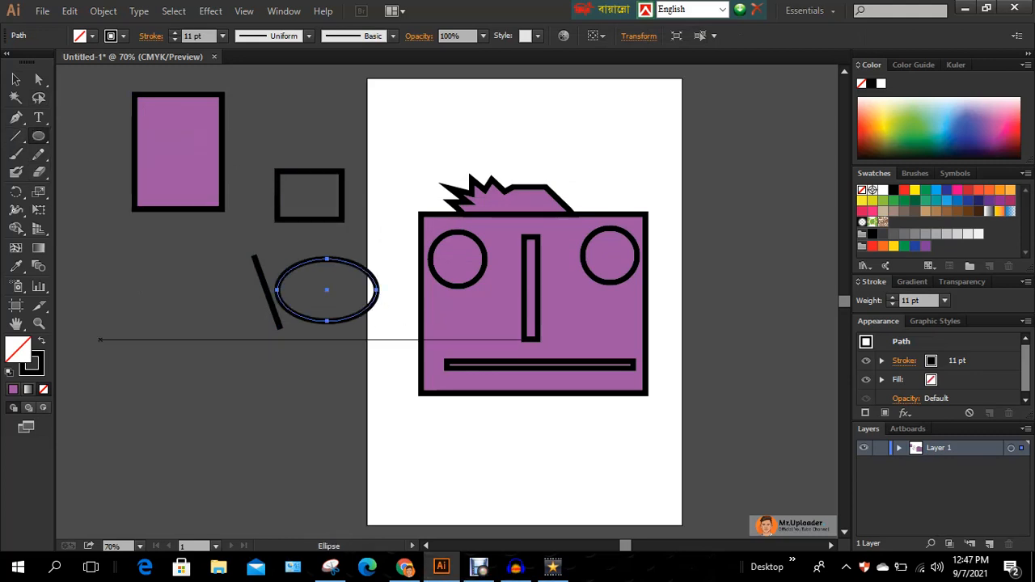
key(comma)
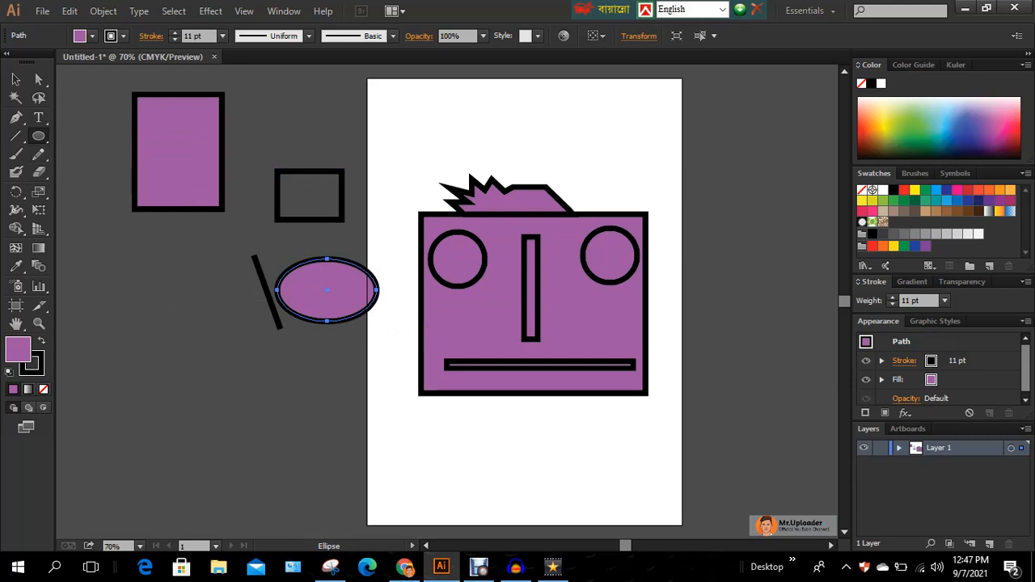
mouse_move(134, 275)
mouse_down()
mouse_move(188, 357)
mouse_move(277, 393)
mouse_up()
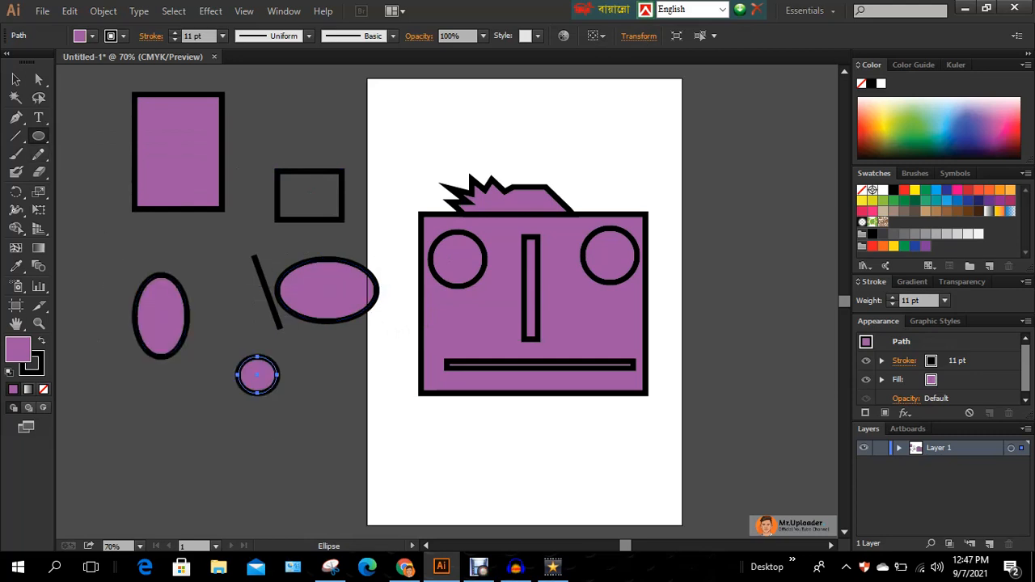
drag(215, 449, 276, 493)
drag(116, 400, 154, 441)
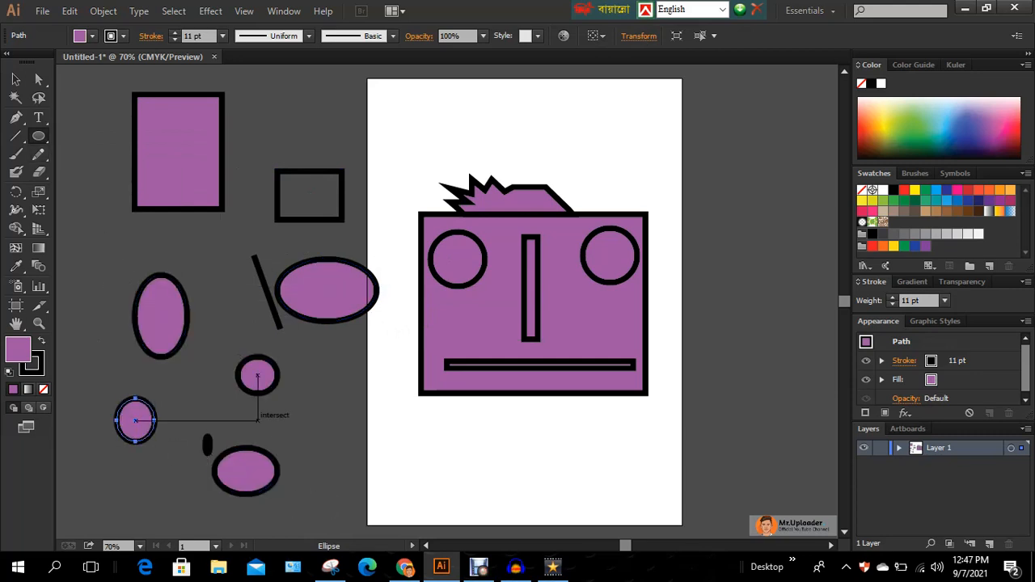
drag(353, 356, 432, 472)
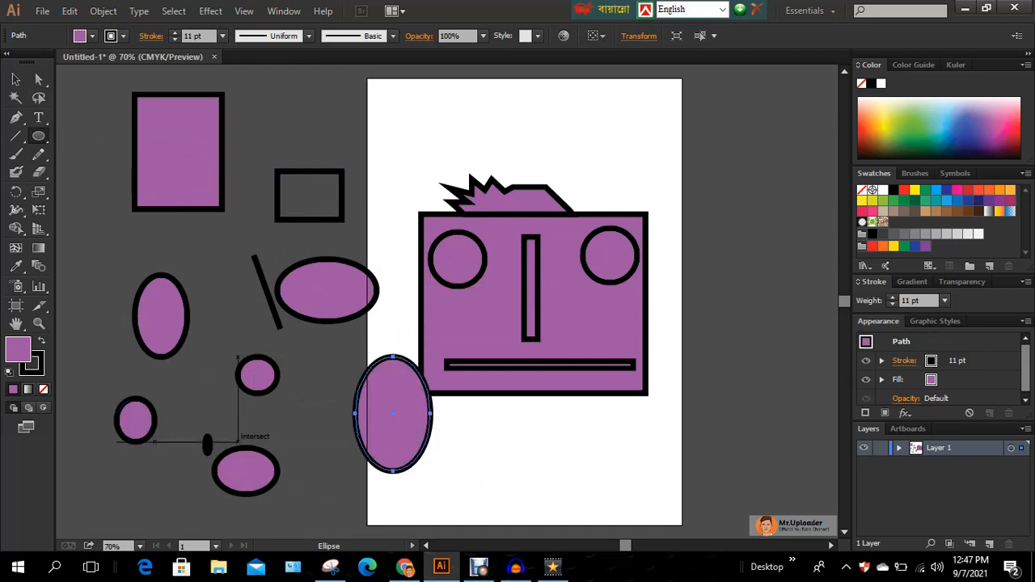
key(v)
drag(393, 421, 365, 433)
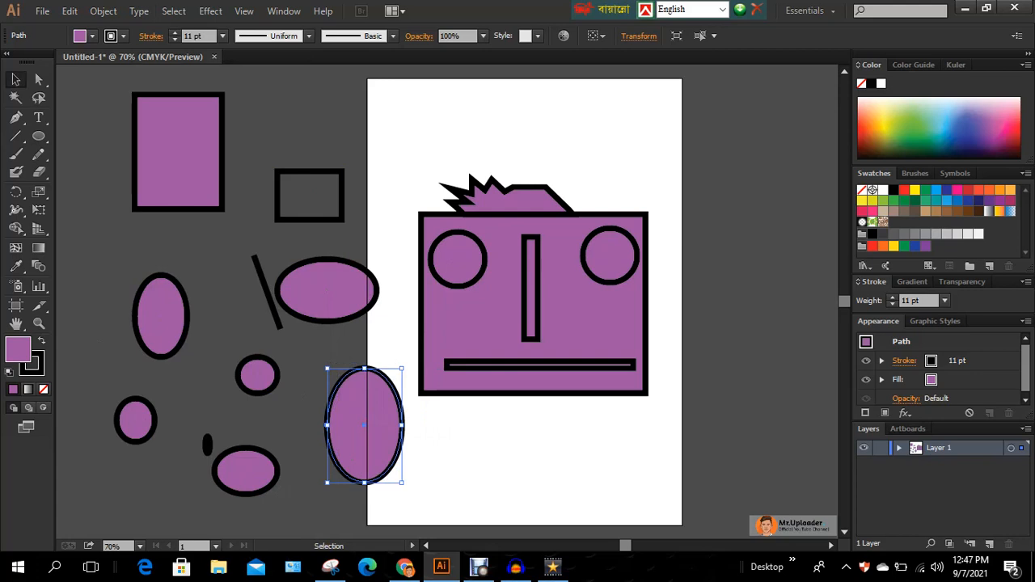
Marquee-select the tall purple rectangle, and with a second marquee select the hair, face, nose and right eye
drag(110, 94, 264, 188)
drag(486, 151, 597, 291)
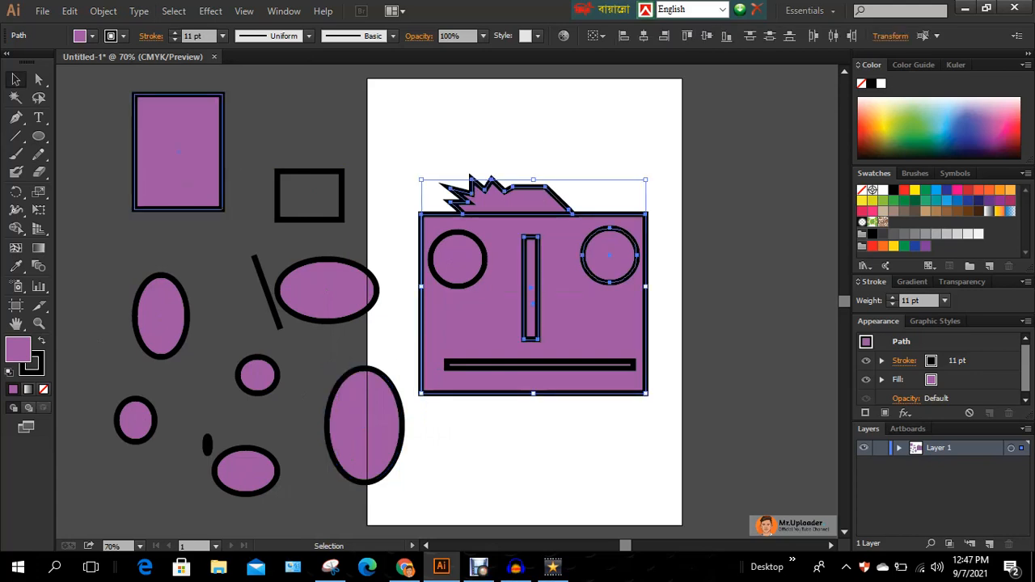
Select only the tall purple rectangle and clear the selection
click(179, 153)
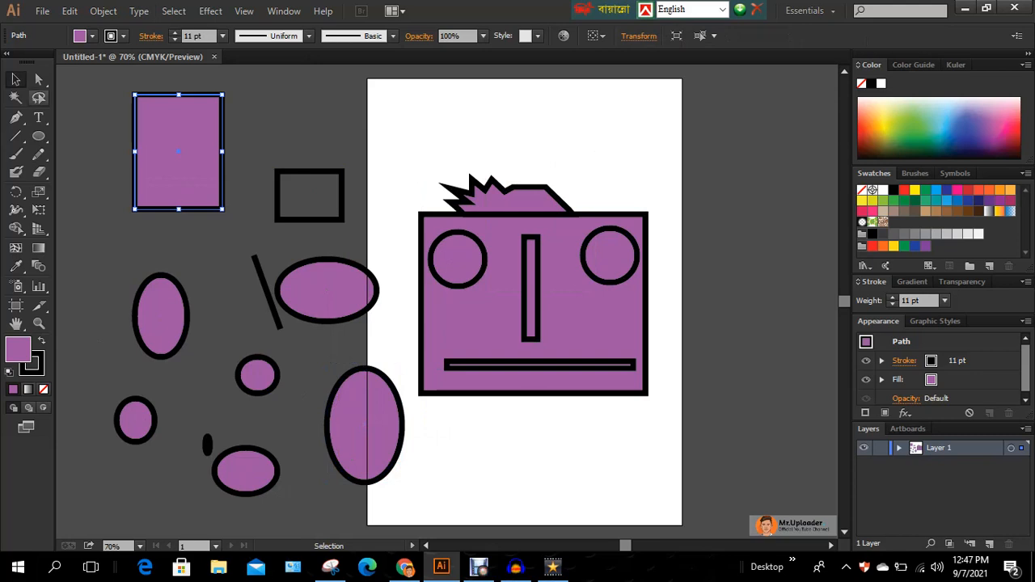
click(39, 98)
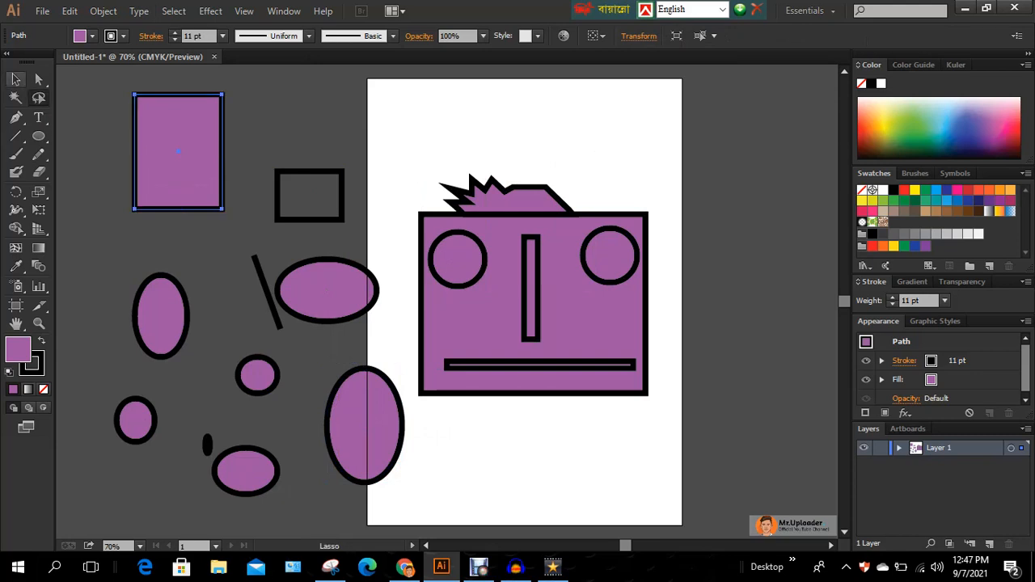
click(15, 79)
click(97, 121)
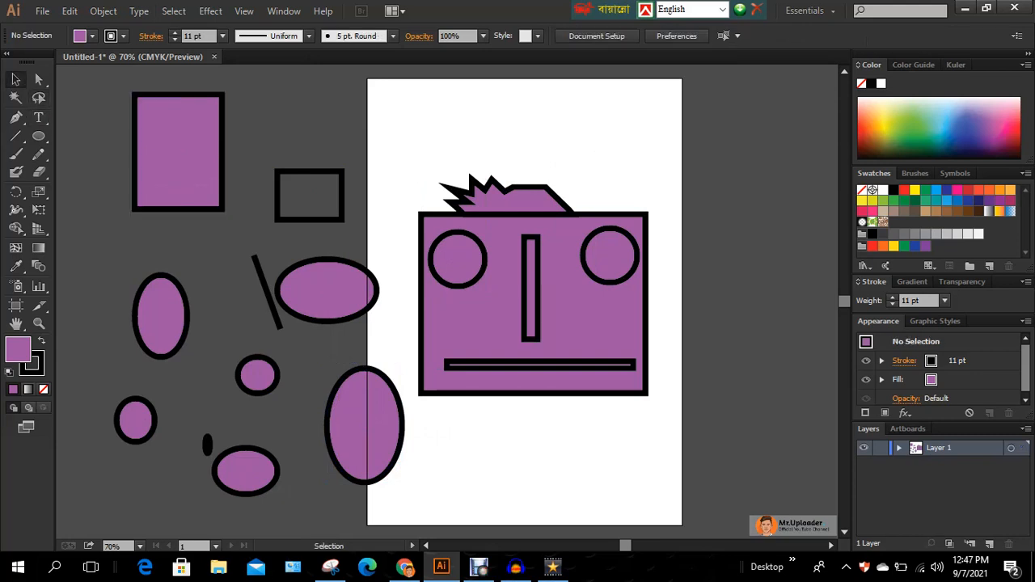
Lasso-select the tall purple rectangle, the unfilled rectangle, the face rectangle and the left eye, and clear the selection
click(39, 98)
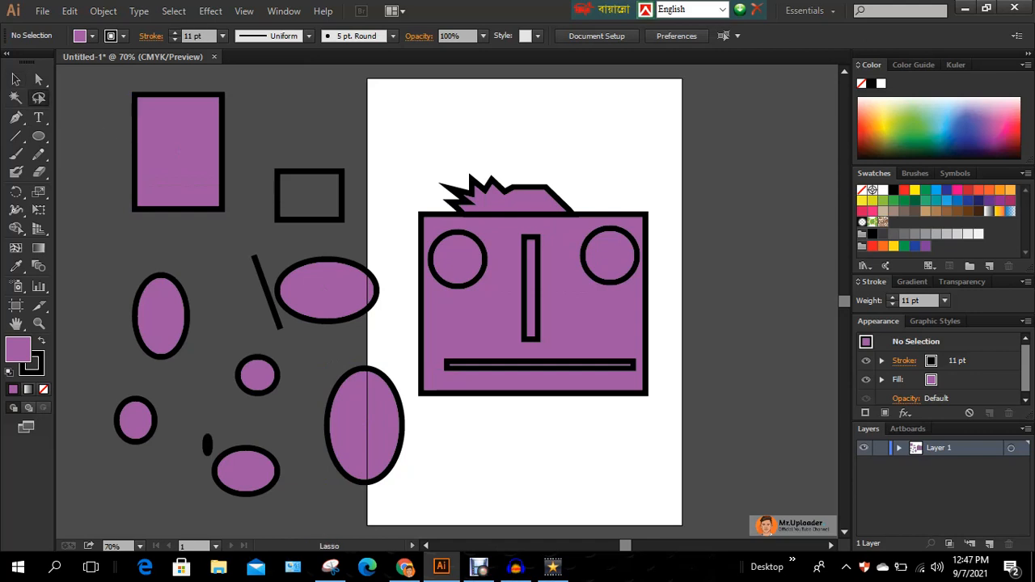
drag(103, 131, 253, 221)
drag(306, 241, 485, 257)
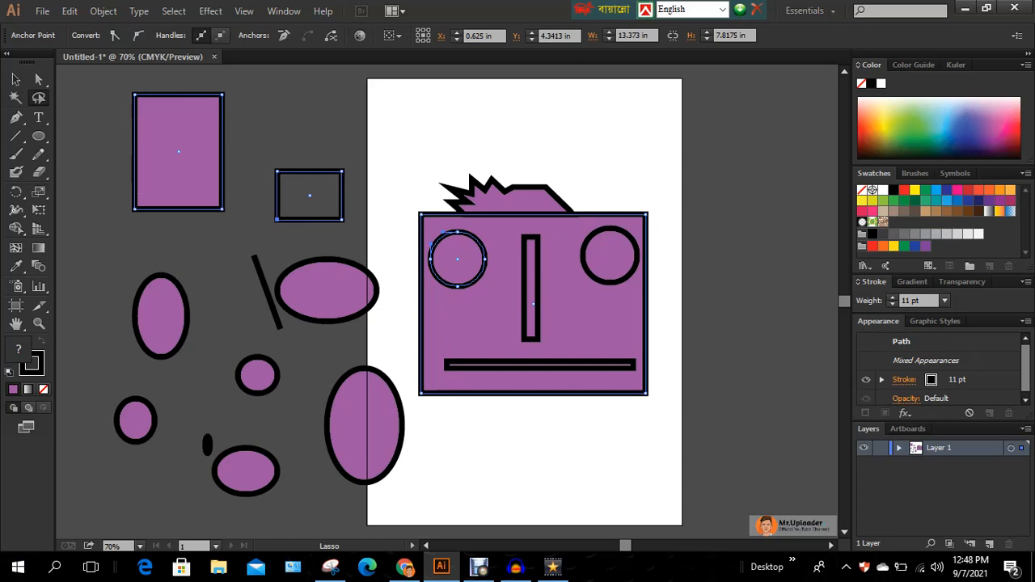
click(15, 79)
click(93, 105)
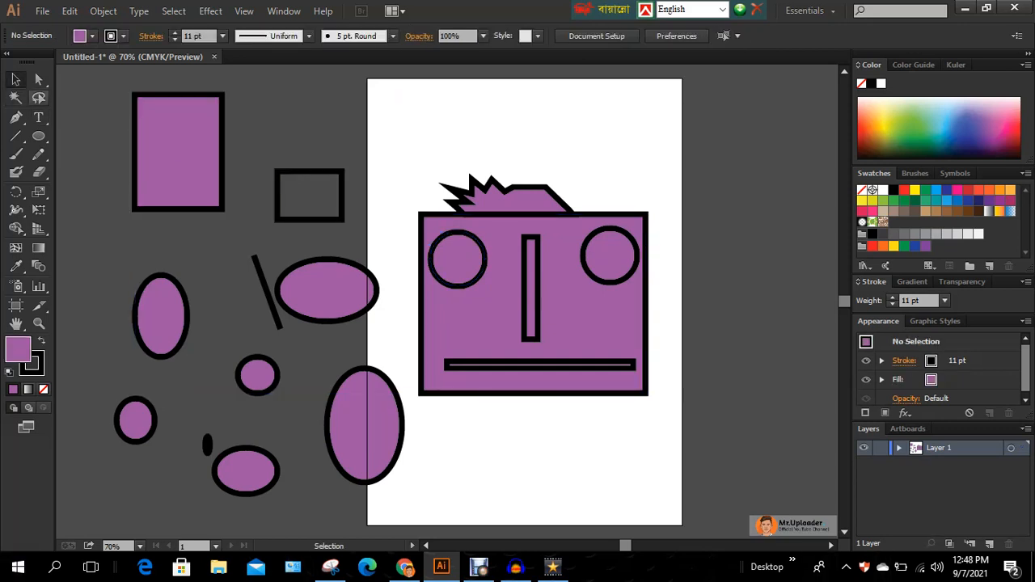
Lasso-select the tall purple rectangle with the hair, and with a second lasso select that rectangle together with the entire face
key(q)
mouse_move(183, 144)
mouse_down()
mouse_move(315, 100)
mouse_move(431, 113)
mouse_move(513, 165)
mouse_move(518, 199)
mouse_move(492, 204)
mouse_move(415, 149)
mouse_move(303, 143)
mouse_move(208, 169)
mouse_move(184, 139)
mouse_up()
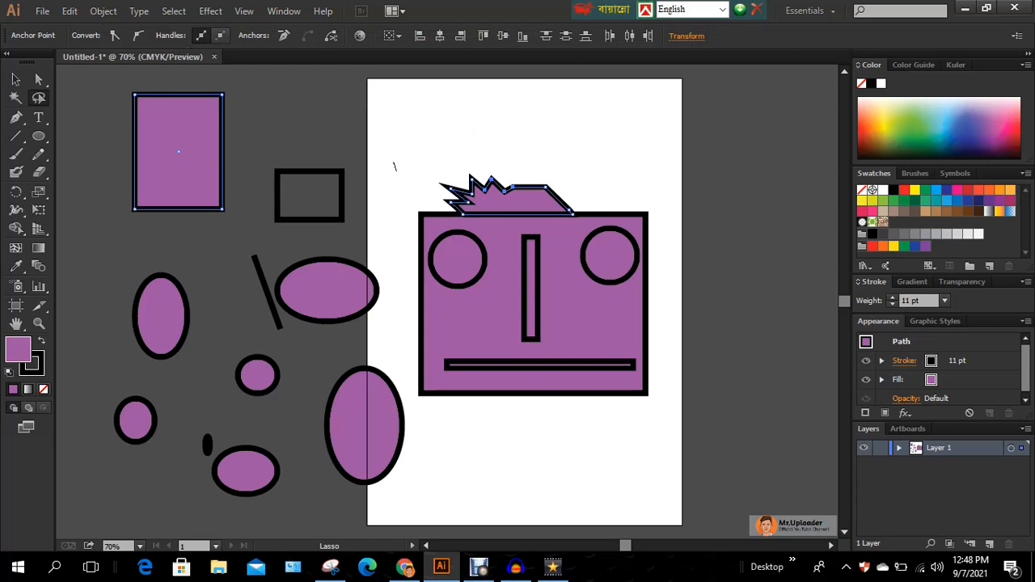
mouse_move(394, 164)
mouse_down()
mouse_move(425, 389)
mouse_move(610, 425)
mouse_move(652, 406)
mouse_move(695, 285)
mouse_move(675, 224)
mouse_move(582, 131)
mouse_move(501, 127)
mouse_move(425, 160)
mouse_move(388, 162)
mouse_move(320, 130)
mouse_move(207, 113)
mouse_move(139, 87)
mouse_move(93, 118)
mouse_move(79, 177)
mouse_move(141, 244)
mouse_move(190, 239)
mouse_move(238, 156)
mouse_move(331, 150)
mouse_up()
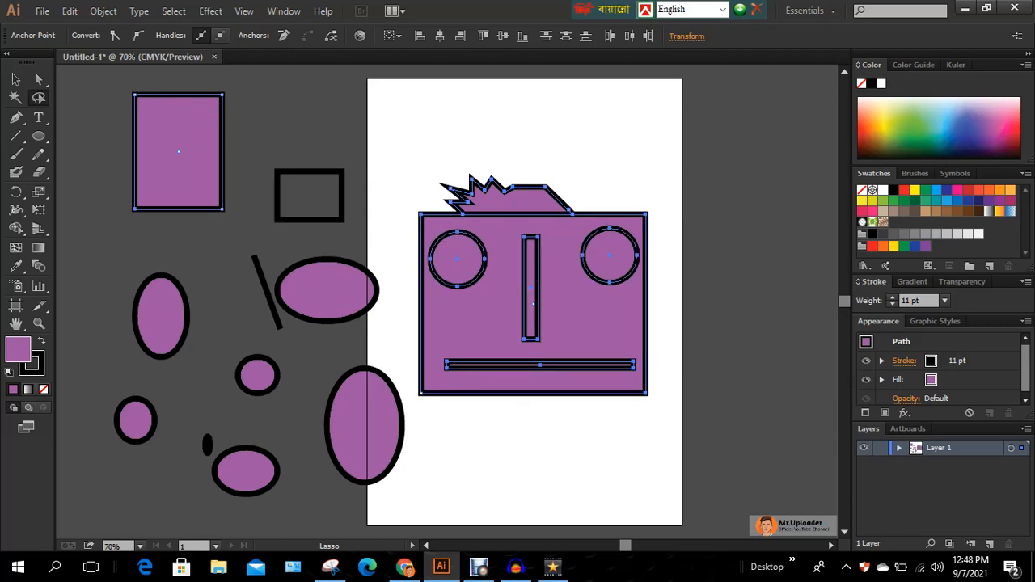
Lasso-select individual purple ellipses left of the face one after another, ending with the largest ellipse
mouse_move(243, 356)
mouse_down()
mouse_move(282, 349)
mouse_move(279, 417)
mouse_up()
drag(231, 392, 252, 342)
mouse_move(135, 281)
mouse_down()
mouse_move(212, 382)
mouse_move(185, 271)
mouse_up()
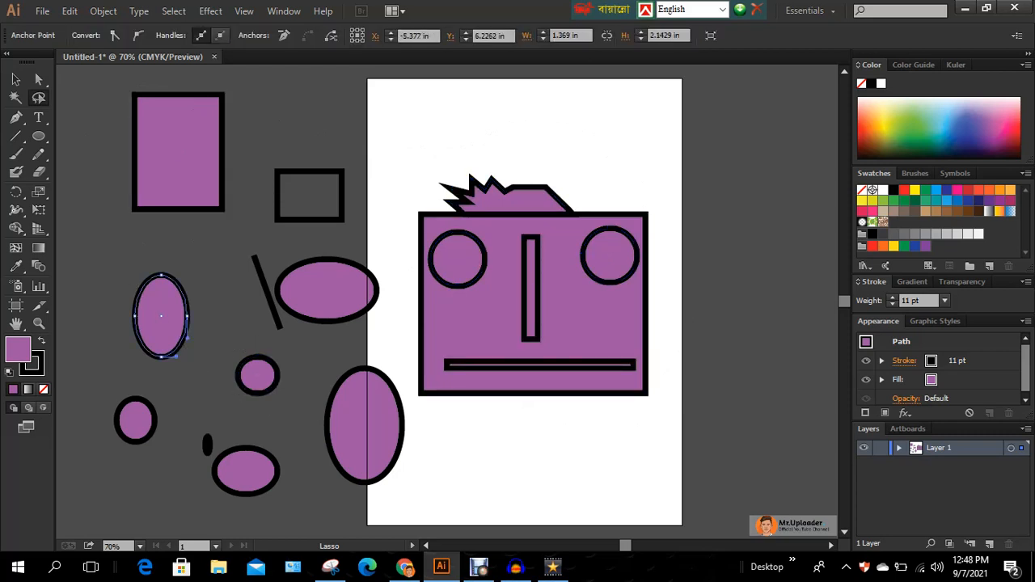
drag(134, 424, 184, 497)
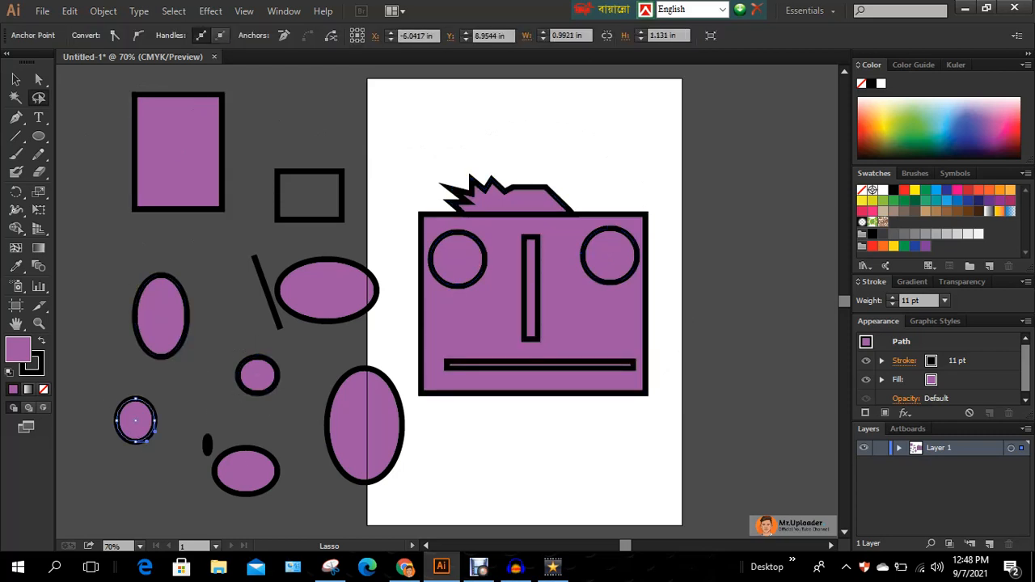
drag(208, 410, 258, 489)
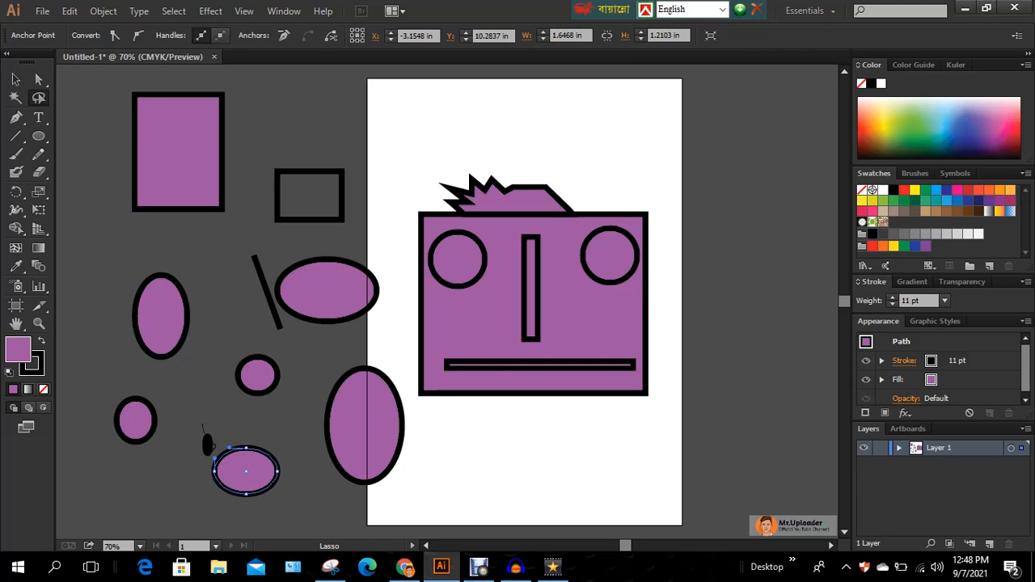
click(206, 443)
mouse_move(307, 365)
mouse_down()
mouse_move(400, 476)
mouse_move(333, 437)
mouse_move(333, 371)
mouse_up()
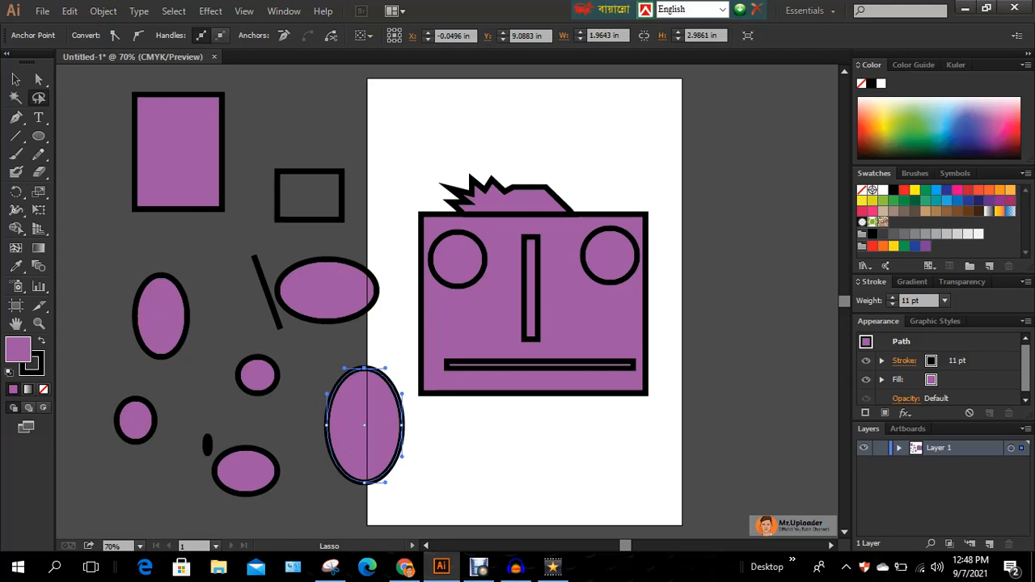
Lasso-select the tall purple rectangle, unfilled rectangle, slanted line, wide ellipse and small circle together, and clear the selection
mouse_move(78, 173)
mouse_down()
mouse_move(94, 113)
mouse_move(250, 84)
mouse_move(373, 159)
mouse_move(377, 281)
mouse_move(295, 376)
mouse_move(220, 385)
mouse_move(205, 292)
mouse_move(80, 171)
mouse_up()
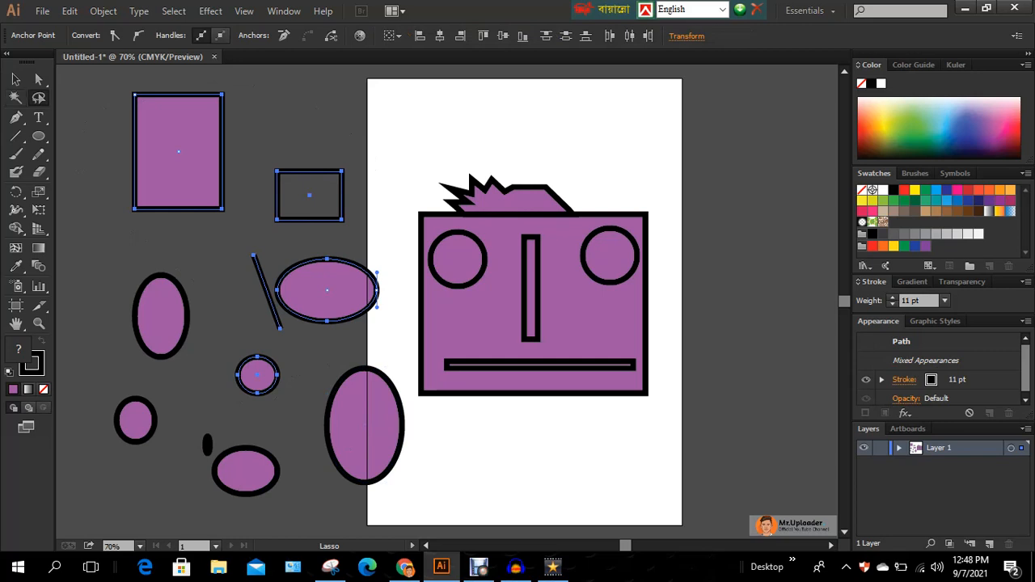
click(16, 79)
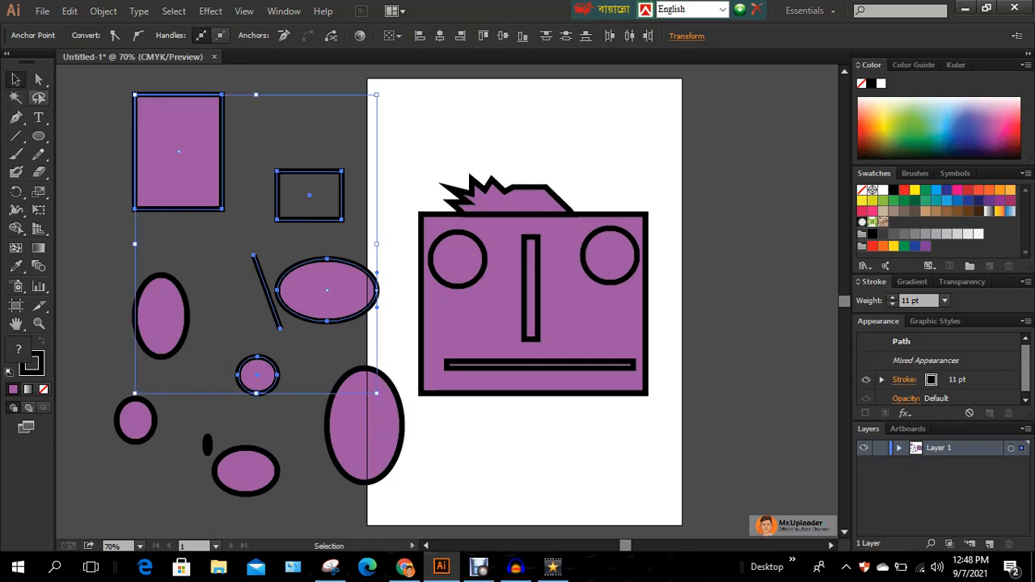
click(259, 133)
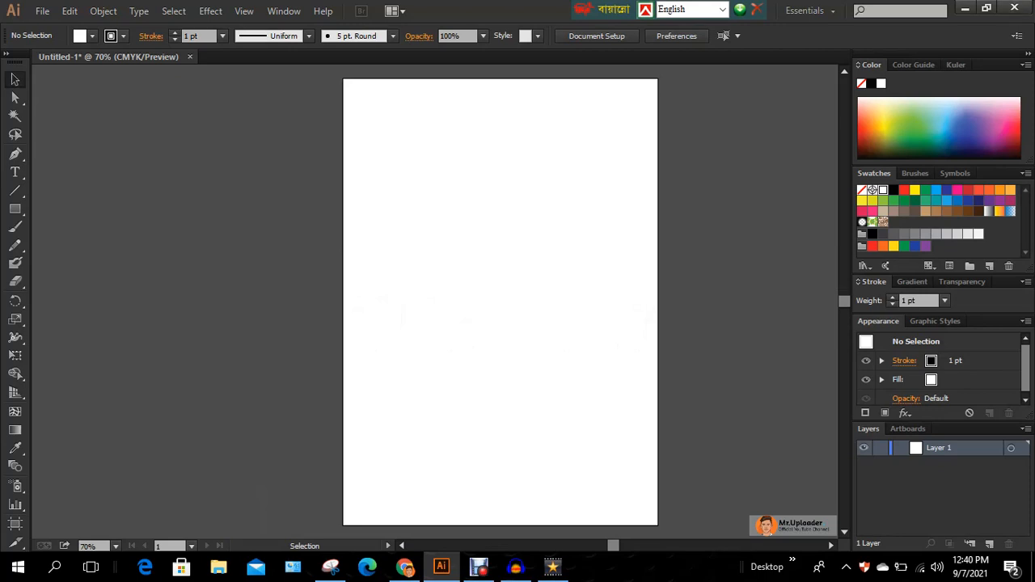
Expand the toolbox to its two-column layout
click(6, 53)
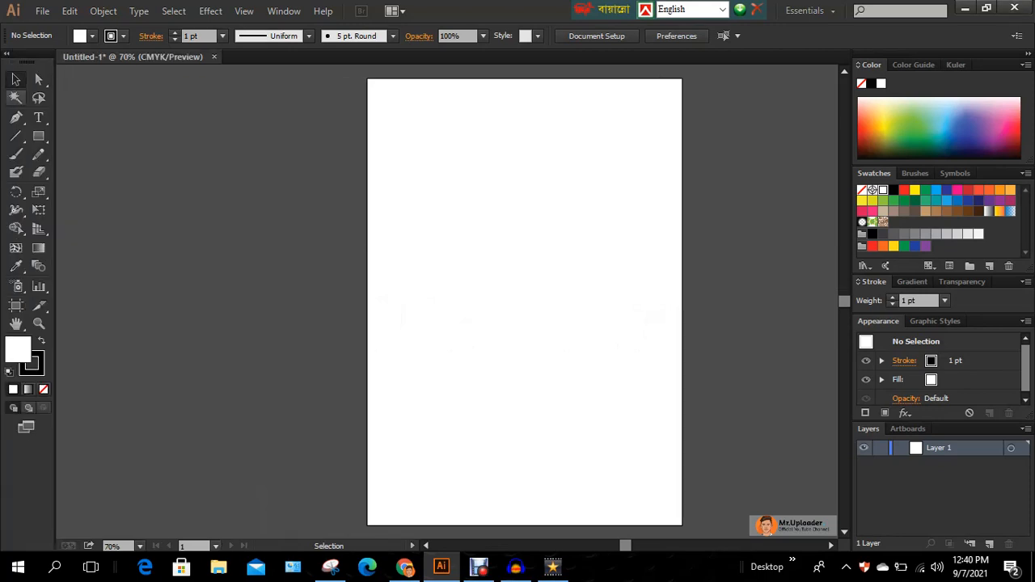